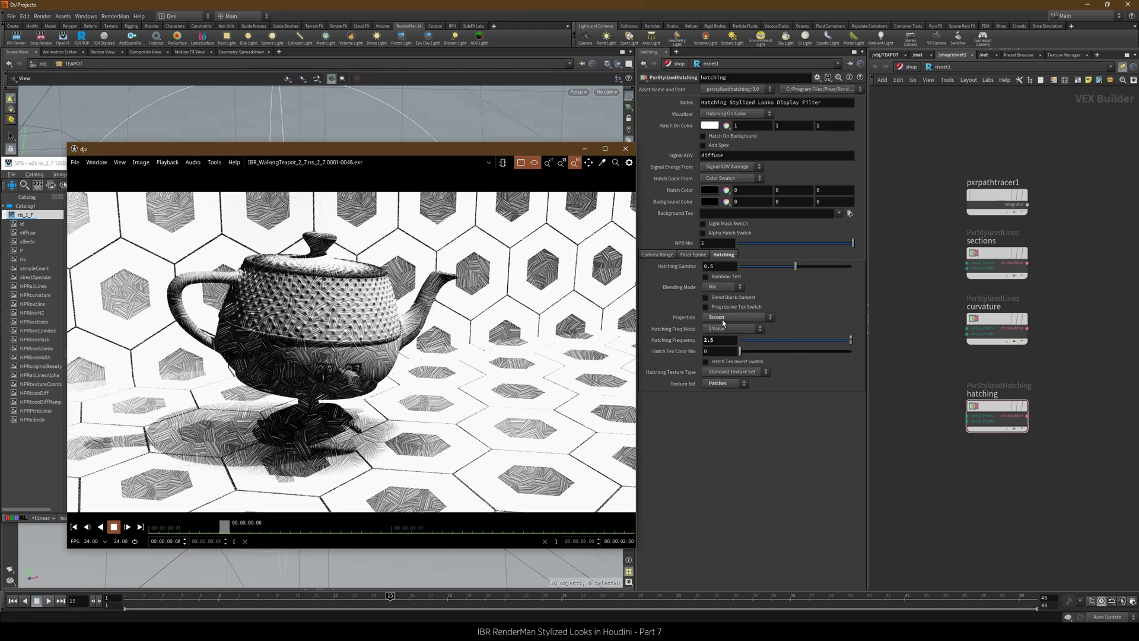
Review the projection options of the hatching filter and inspect the P channel of the ris_2_7 render.
left_click(723, 323)
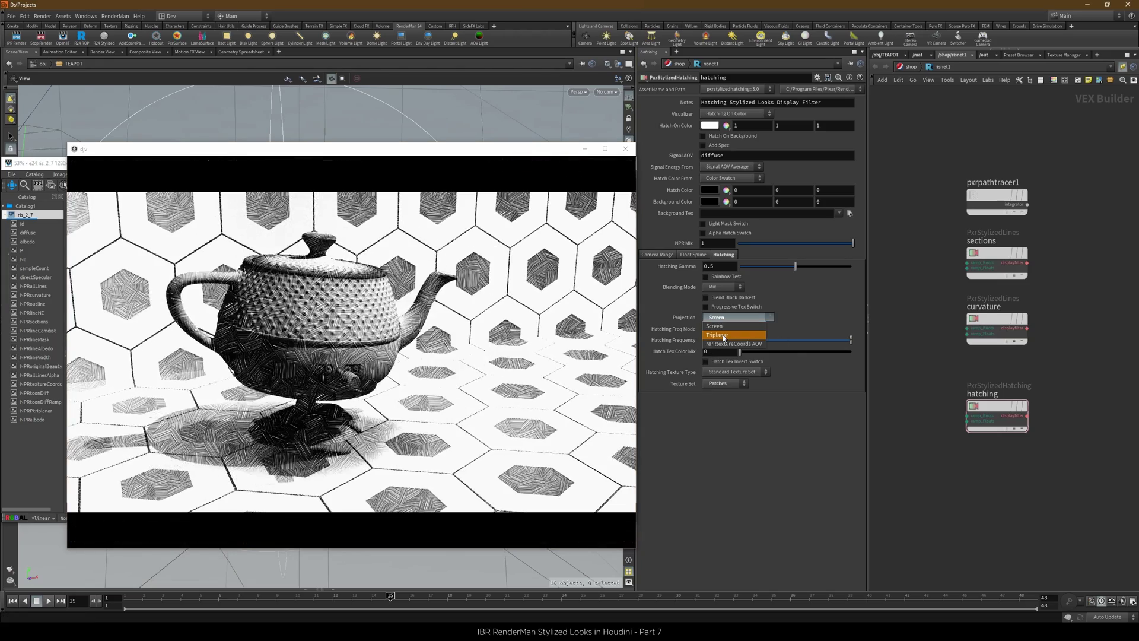
left_click(728, 330)
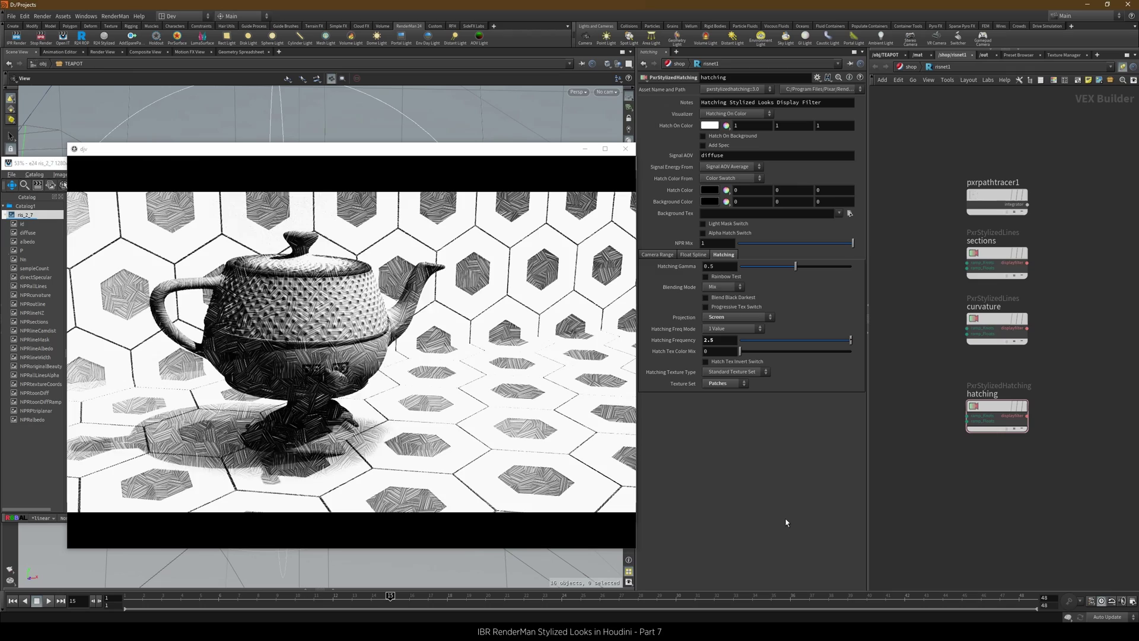
left_click(584, 148)
left_click(34, 251)
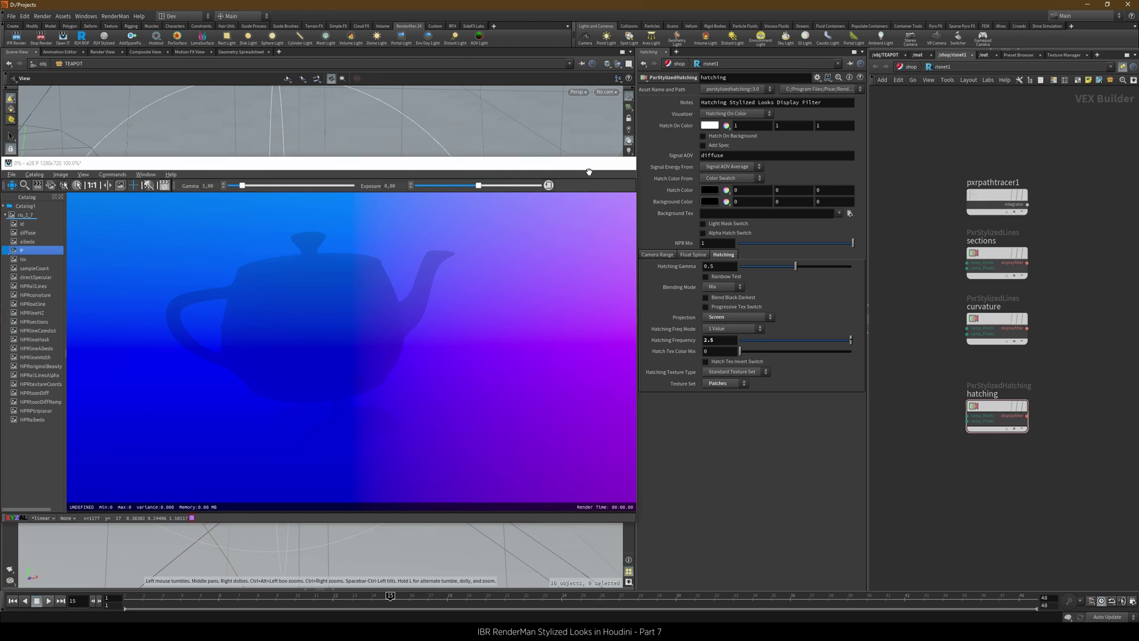
left_click(585, 163)
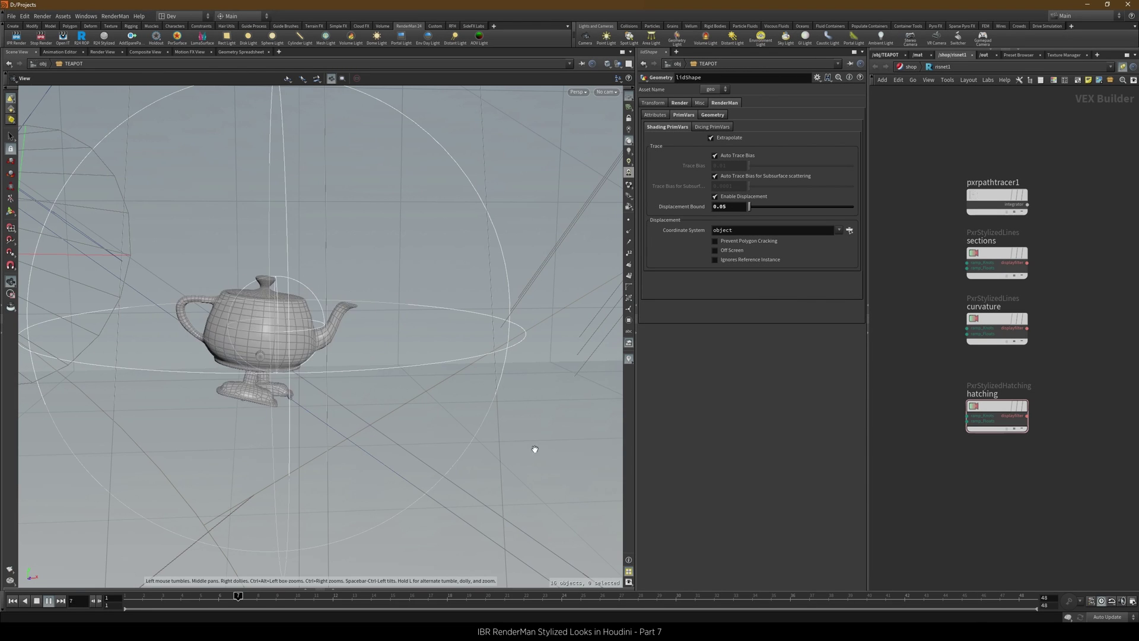
Select the body, lid and pin geometry in the TEAPOT network and check their assigned material.
left_click(885, 55)
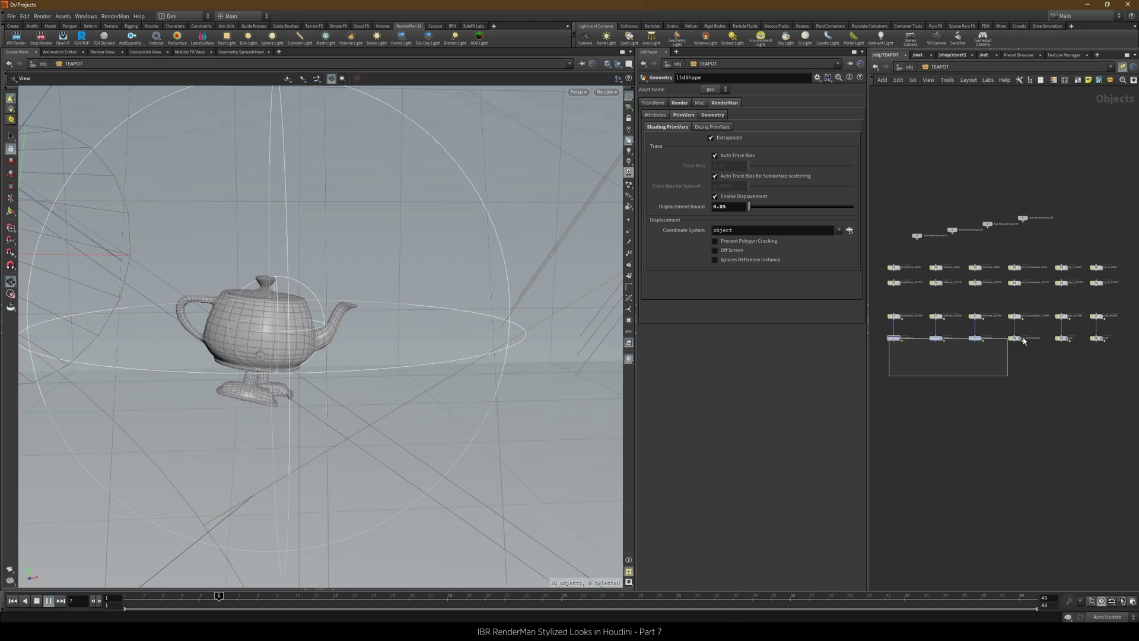
left_click_drag(889, 374, 1013, 339)
scroll(920, 356, "up", 5)
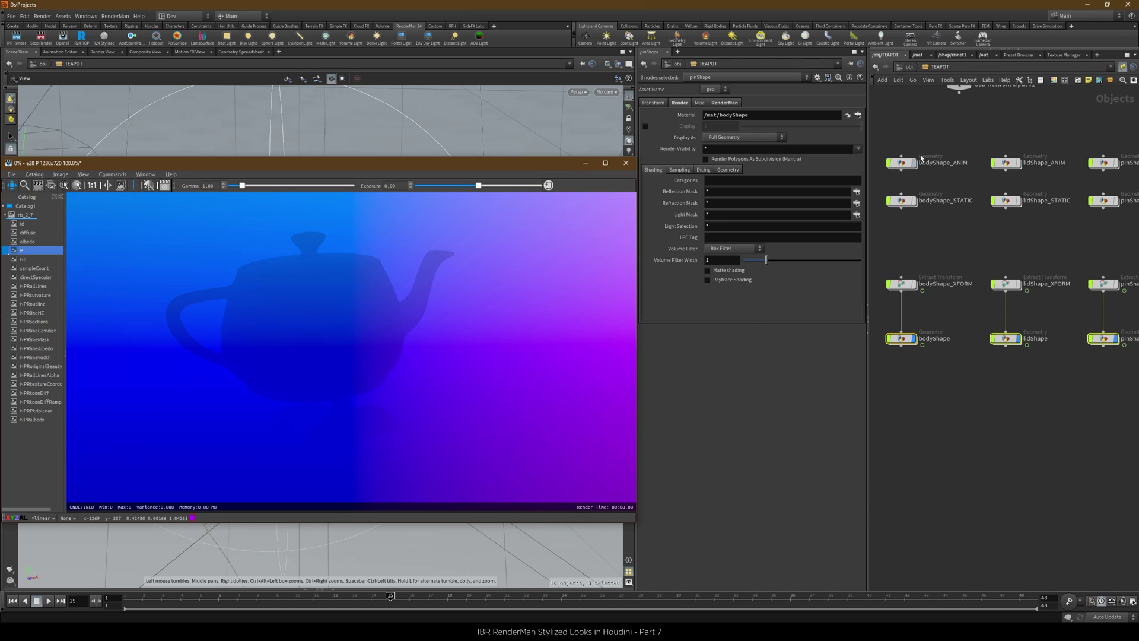
Duplicate the bodyShape material builder, name the copy legL and open its shader network.
left_click(918, 55)
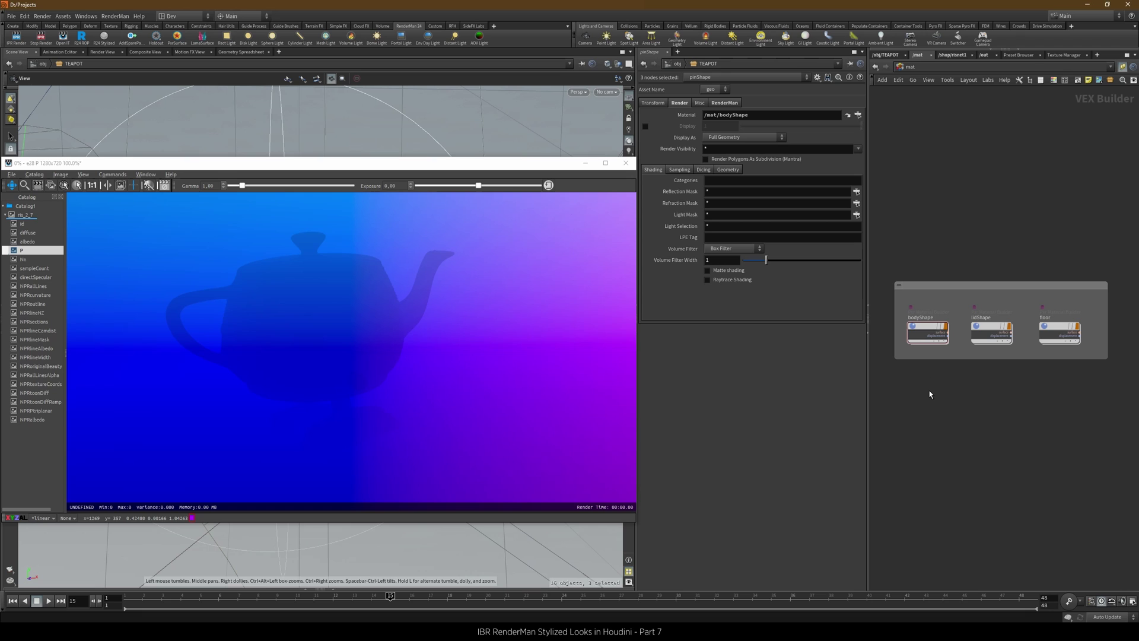
left_click_drag(926, 329, 927, 387, "alt")
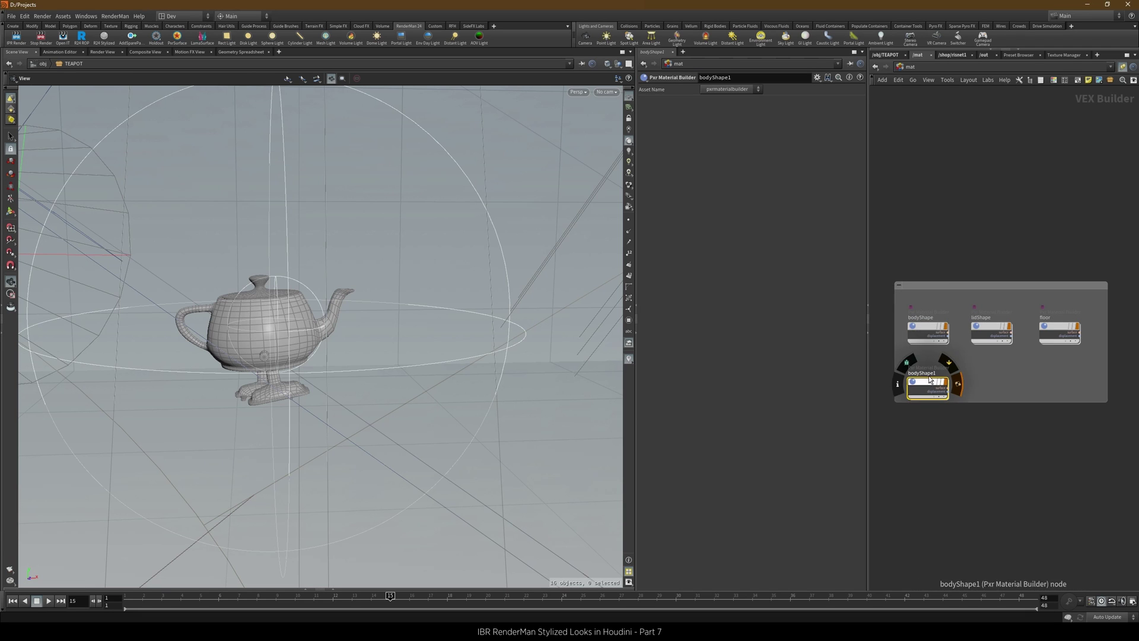
double_click(928, 375)
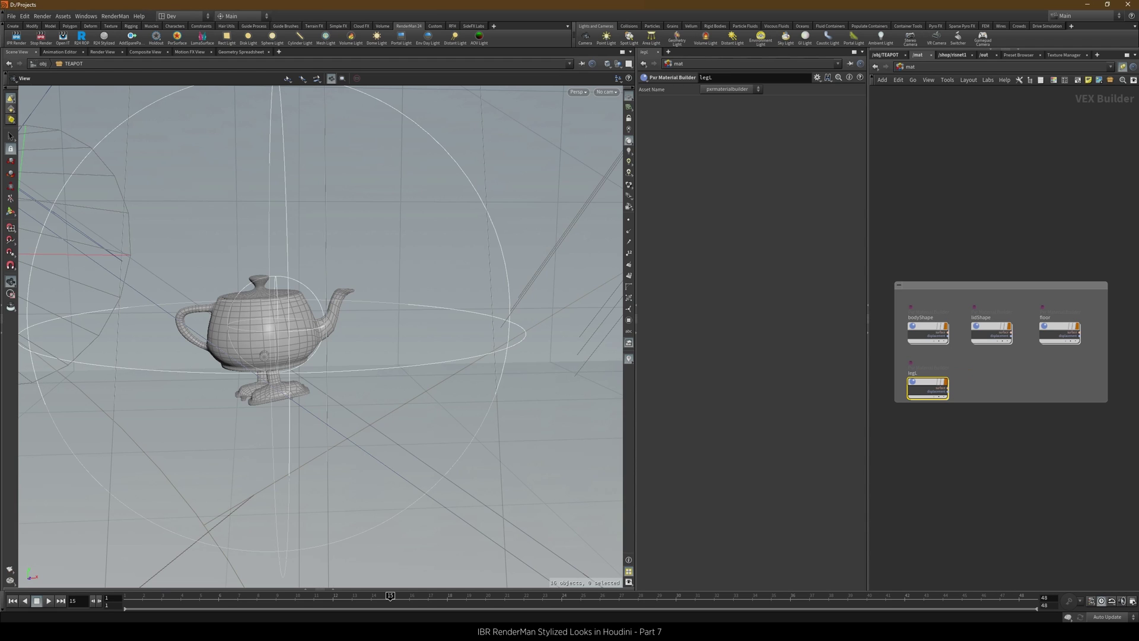
double_click(923, 383)
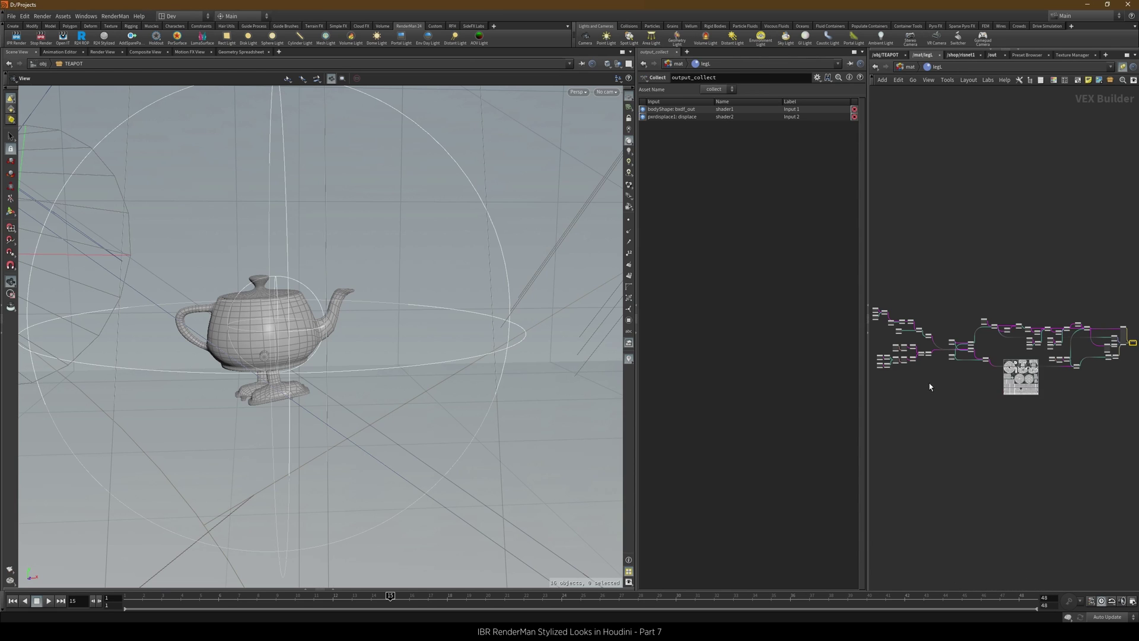
Delete the displacement nodes feeding output_collect in the legL shader network.
key("ctrl+b")
key("p")
key("h")
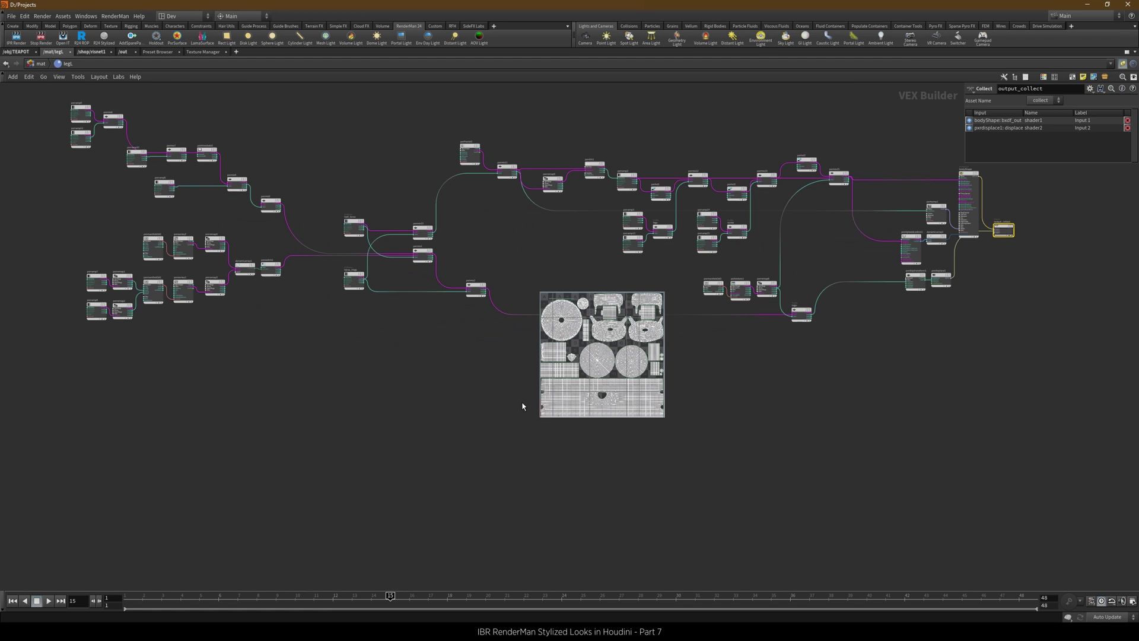
middle_click_drag(478, 420, 531, 469)
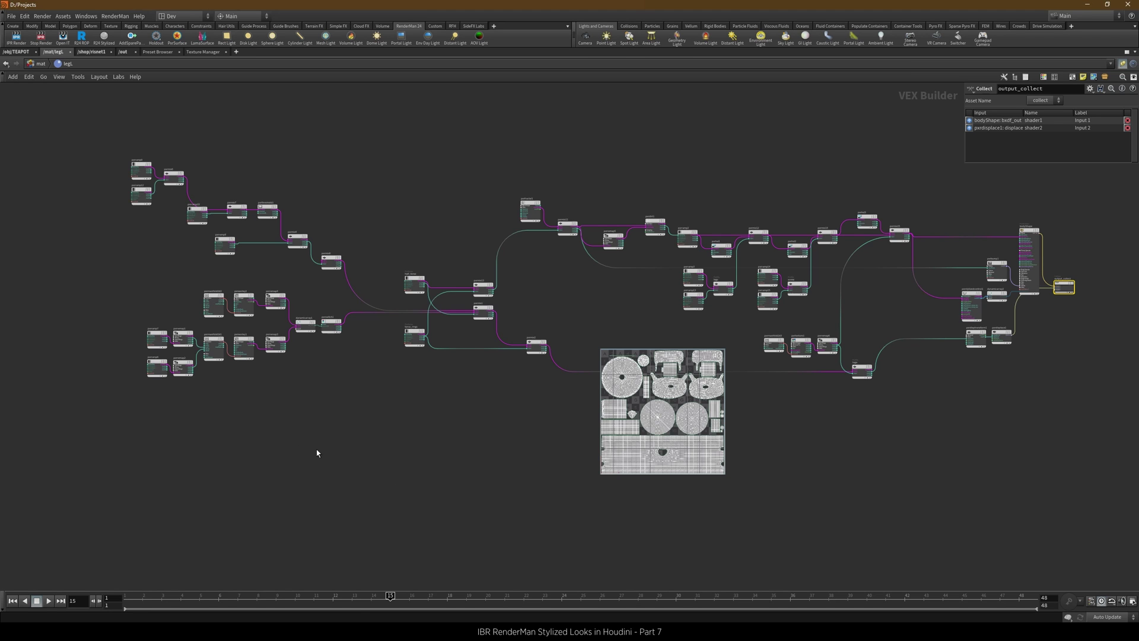
scroll(757, 194, "up", 2)
middle_click_drag(757, 194, 585, 222)
scroll(585, 221, "up", 2)
left_click_drag(1019, 393, 872, 451)
key("Delete")
middle_click_drag(872, 451, 960, 404)
left_click_drag(894, 366, 859, 389)
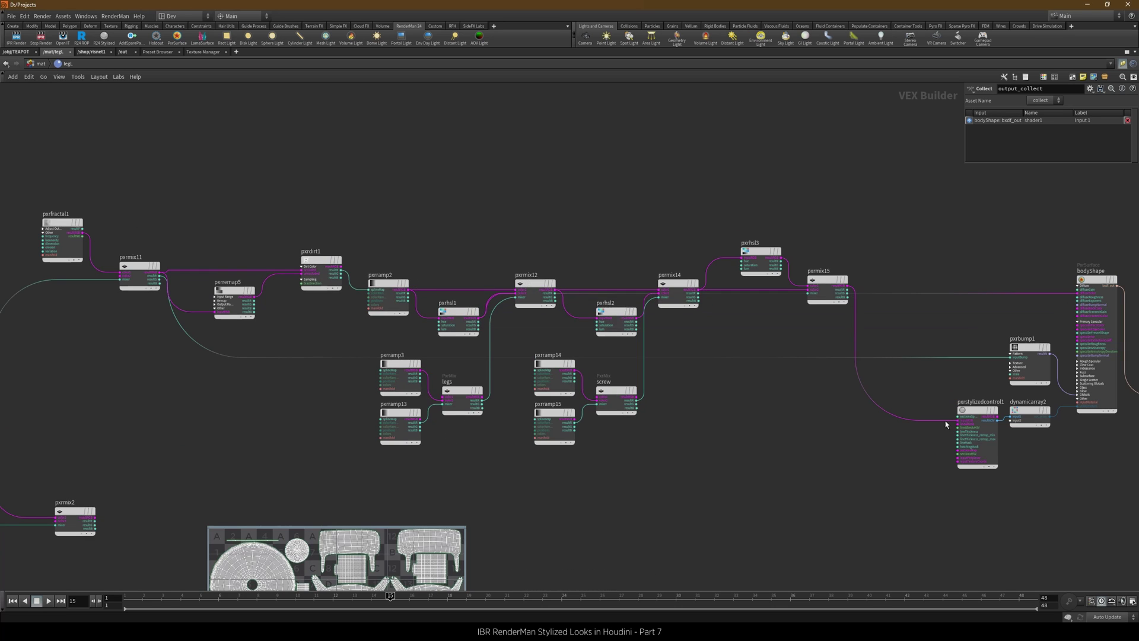
Delete the mix, HSL, leg and screw ramp nodes between pxrhsl1 and the surface shader.
left_click_drag(915, 192, 519, 450)
key("Delete")
left_click_drag(303, 474, 502, 376)
key("Delete")
Rewire pxrfractal1 directly into pxrremap5, pxrdirt1 and pxrbump1, bypassing pxrmix11.
scroll(626, 329, "down", 3)
middle_click_drag(502, 376, 840, 356)
left_click_drag(457, 283, 609, 302)
scroll(732, 236, "up", 4)
middle_click_drag(732, 236, 534, 267)
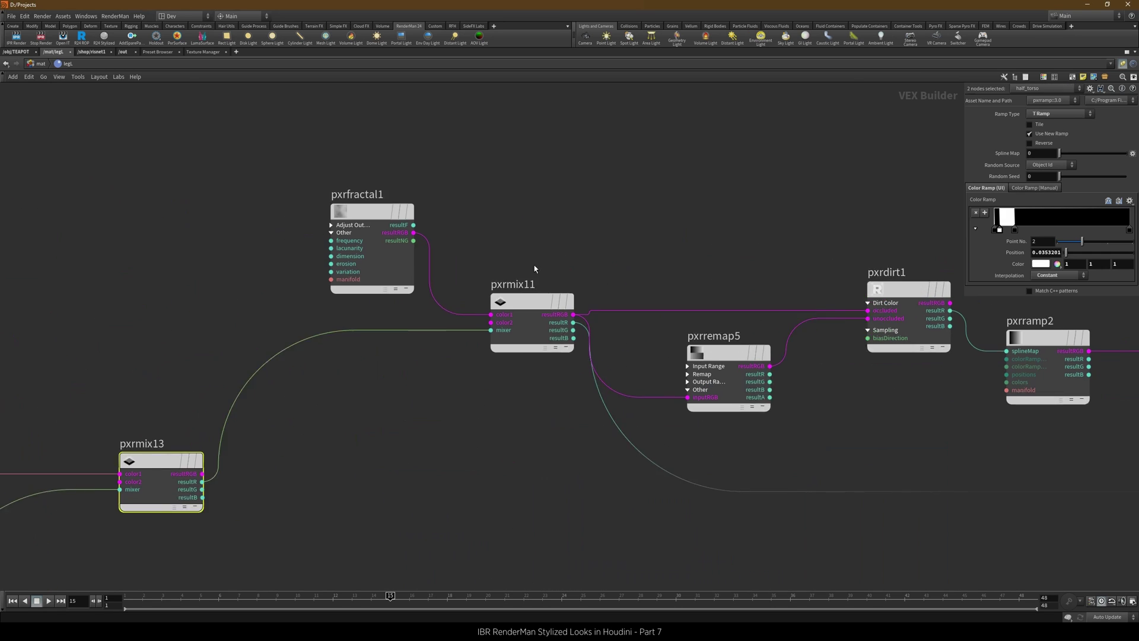
left_click(358, 231)
left_click(631, 395)
left_click_drag(810, 309, 357, 231)
left_click_drag(475, 302, 475, 440)
Remove the unused upstream ramp, mask and mix nodes and rename the bodyShape surface shader as legL.
left_click(427, 367)
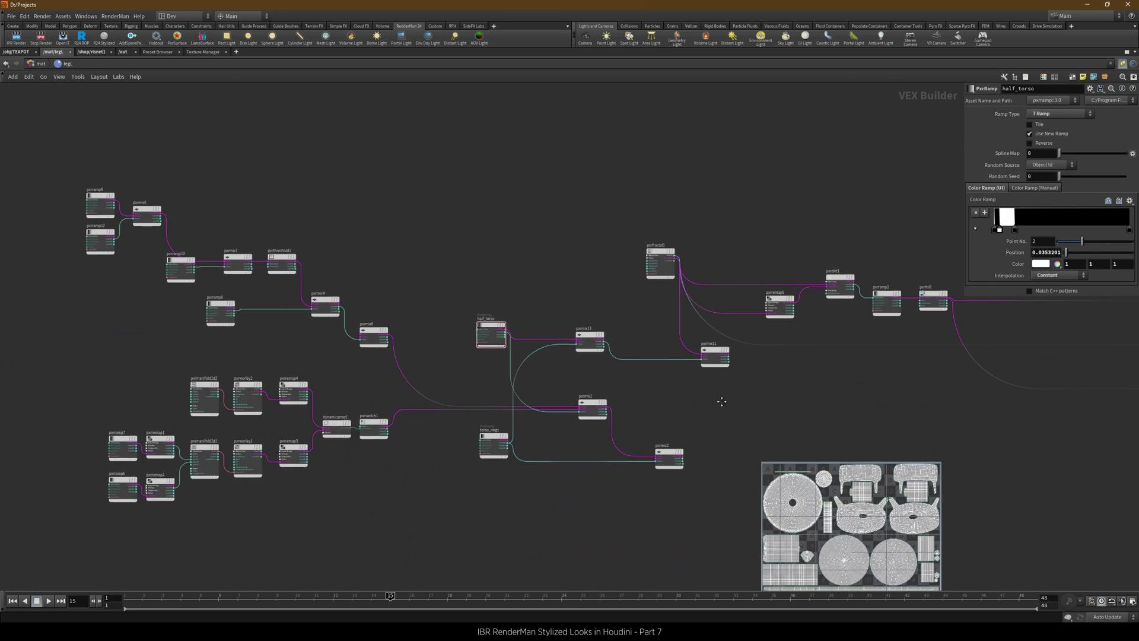
scroll(795, 463, "down", 1)
left_click_drag(864, 378, 856, 287)
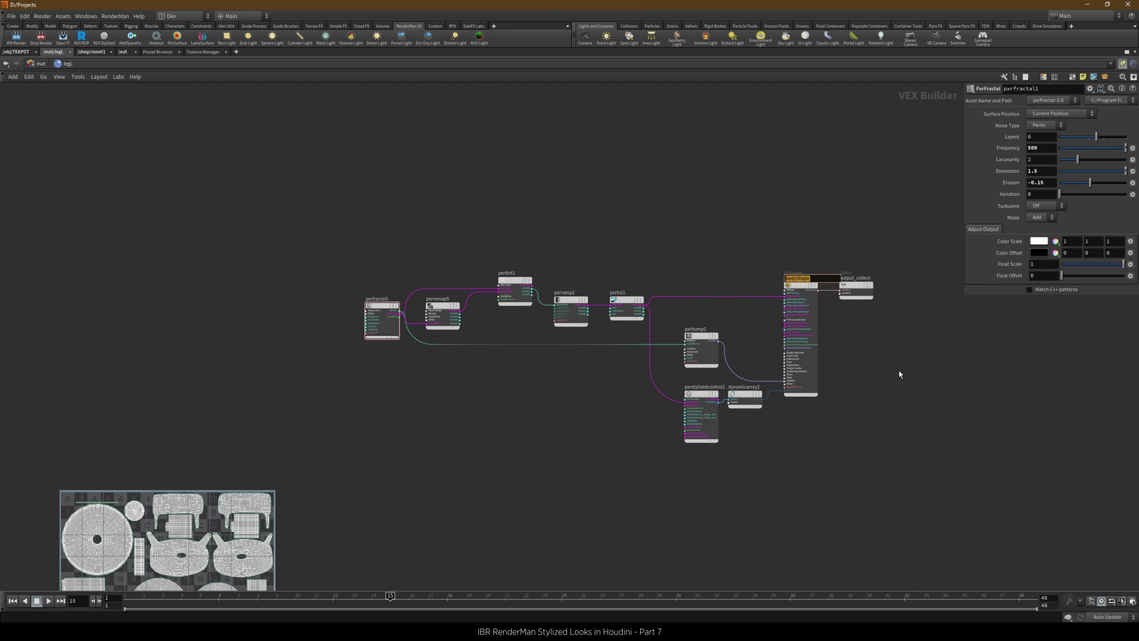
scroll(524, 468, "down", 1)
middle_click_drag(524, 467, 489, 429)
scroll(488, 429, "down", 1)
key("u")
Duplicate the legL material builder beside the original and name the copy legR.
left_click_drag(490, 383, 554, 385, "alt")
left_click(556, 389)
key("i")
key("u")
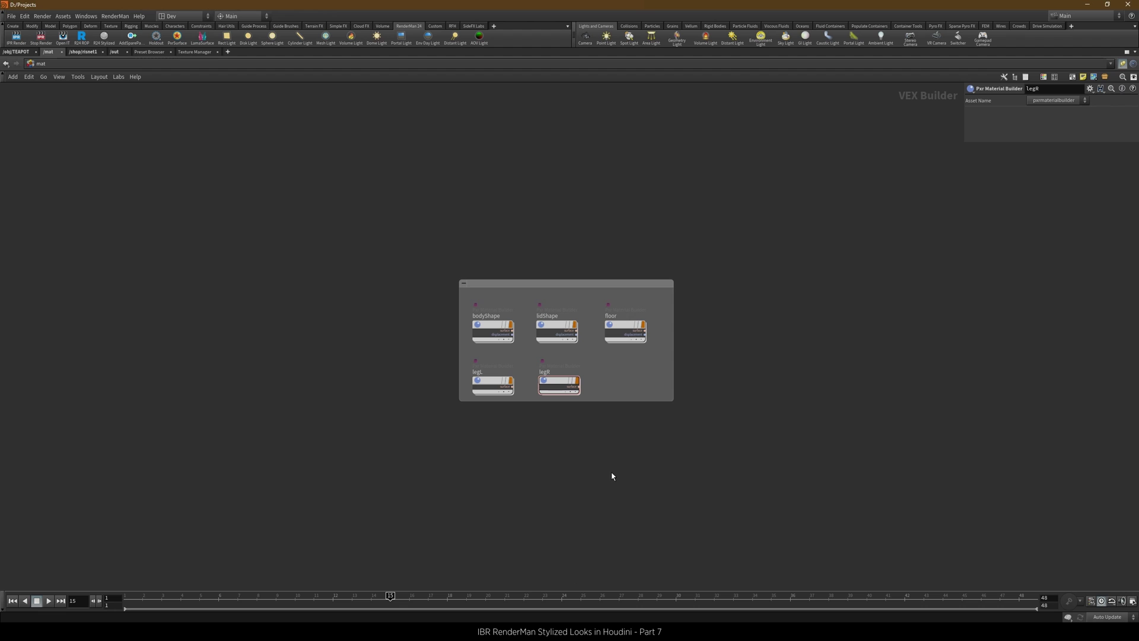
key("ctrl+b")
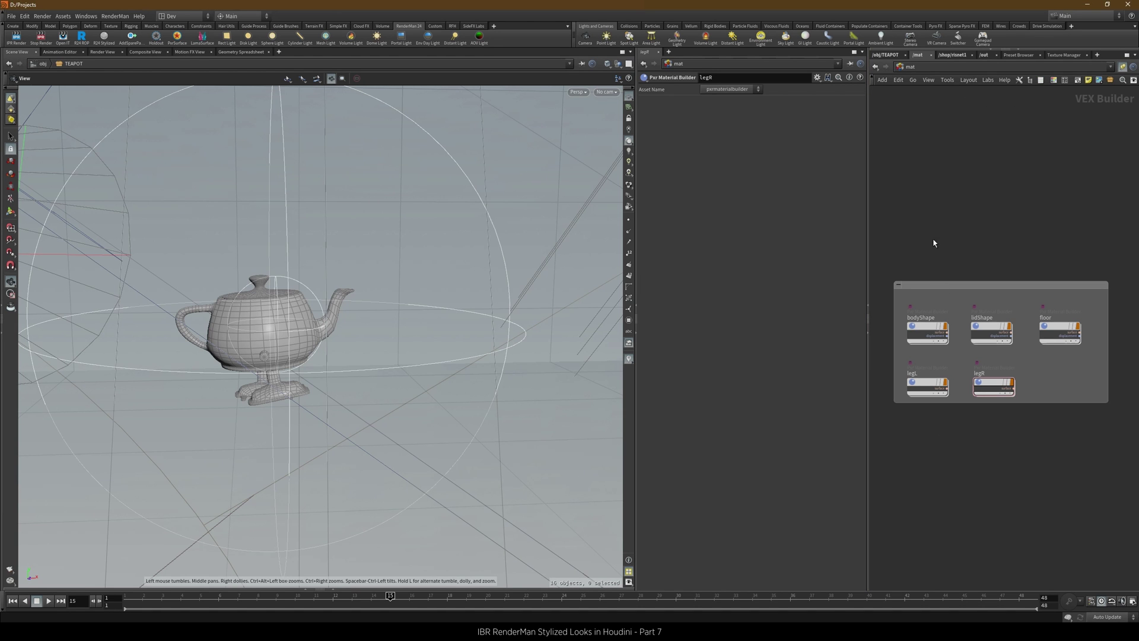
Assign the material /mat/legL to the legL geometry in the TEAPOT network.
left_click(890, 56)
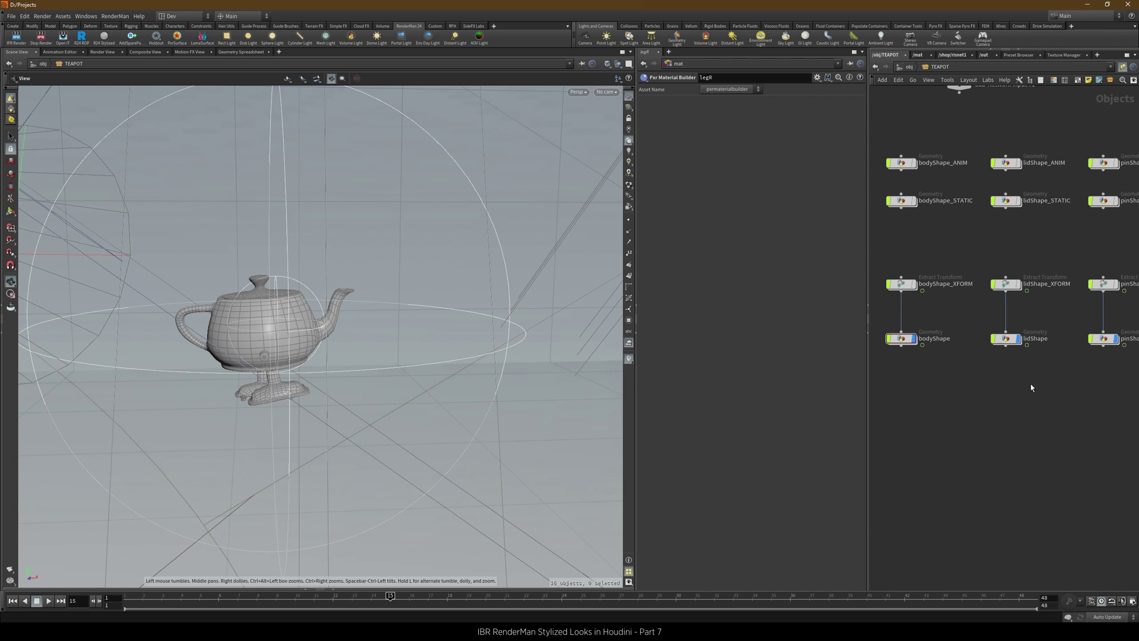
middle_click_drag(1031, 387, 936, 387)
mouse_move(1068, 389)
middle_mouse_down()
mouse_move(933, 390)
mouse_move(962, 371)
middle_mouse_up()
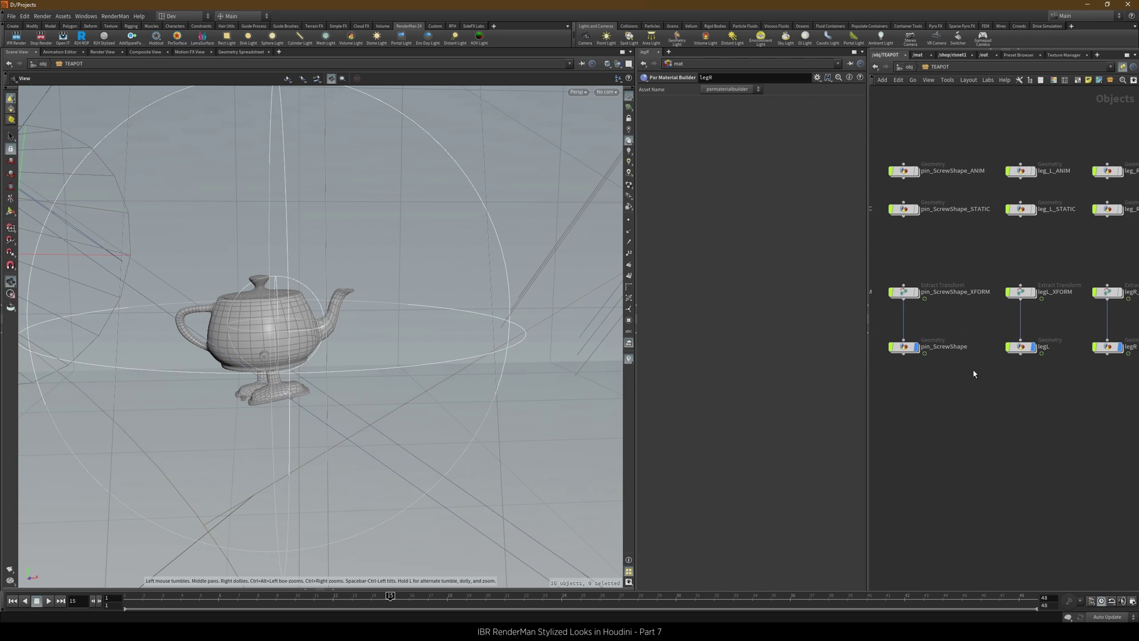
left_click(1033, 346)
left_click_drag(723, 115, 909, 144)
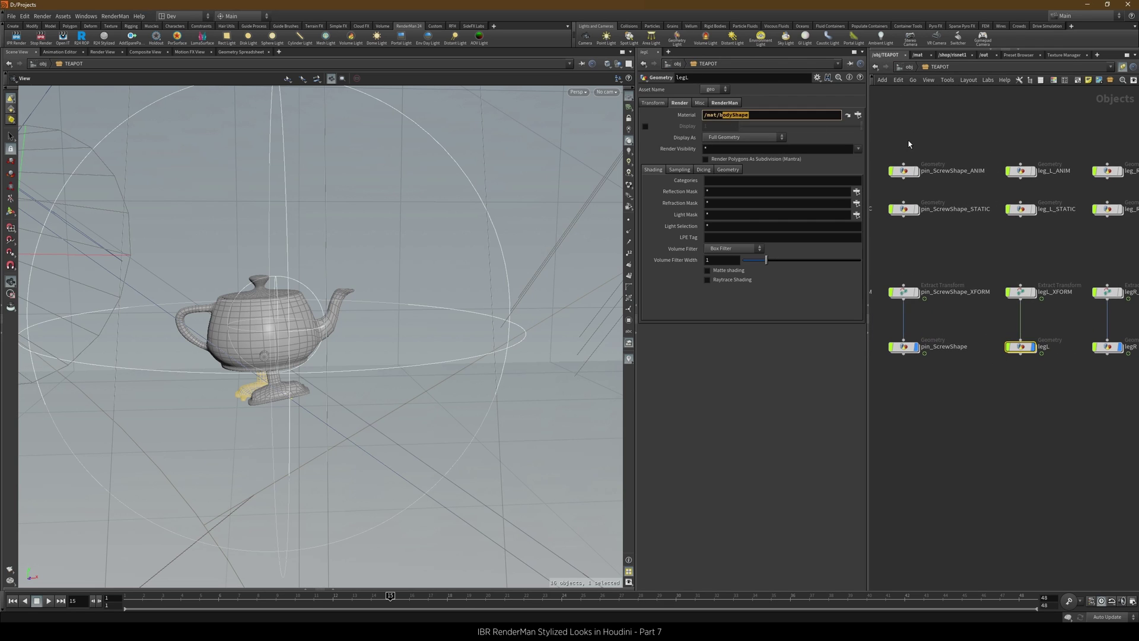
type("leg")
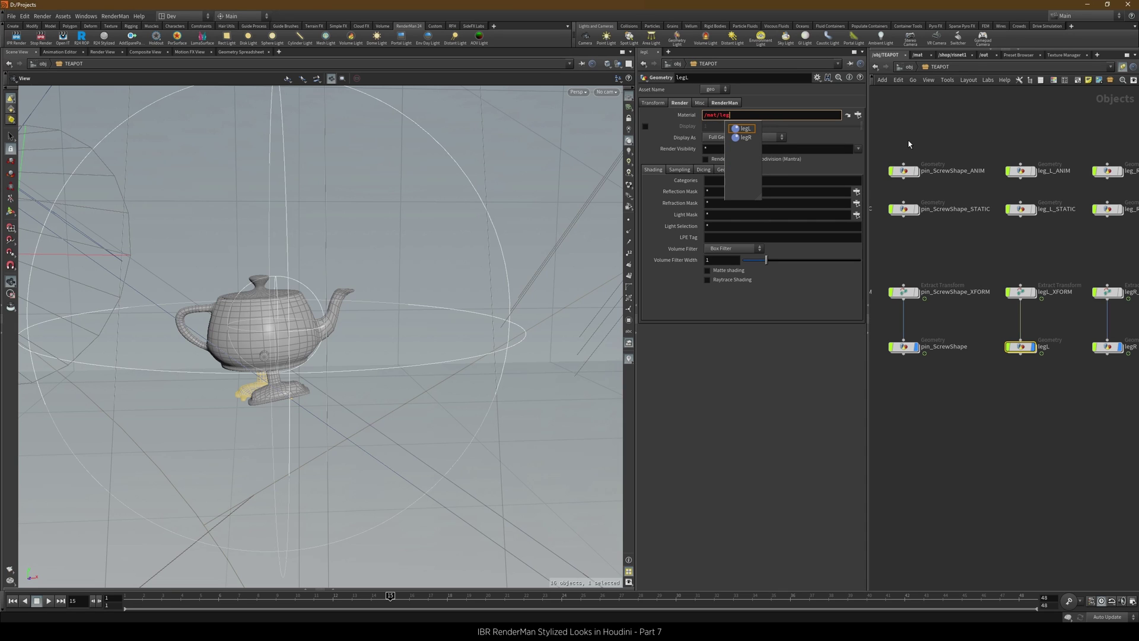
key("Return")
key("BackSpace")
key("Return")
Assign the material /mat/legR to the legR geometry.
left_click(1110, 347)
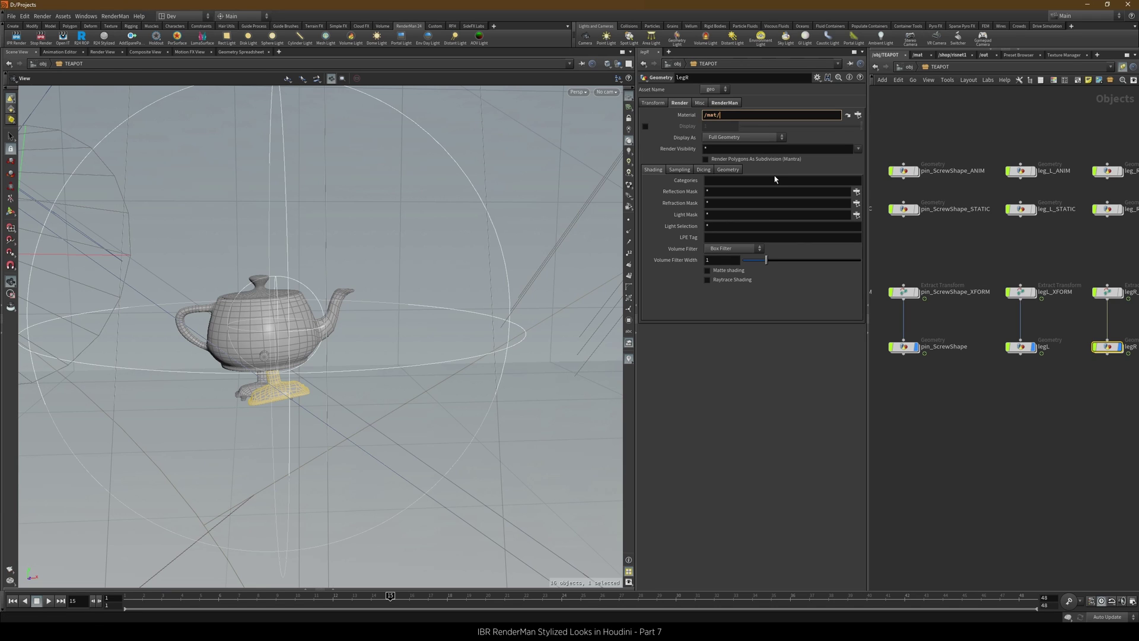
key("BackSpace")
type("legR")
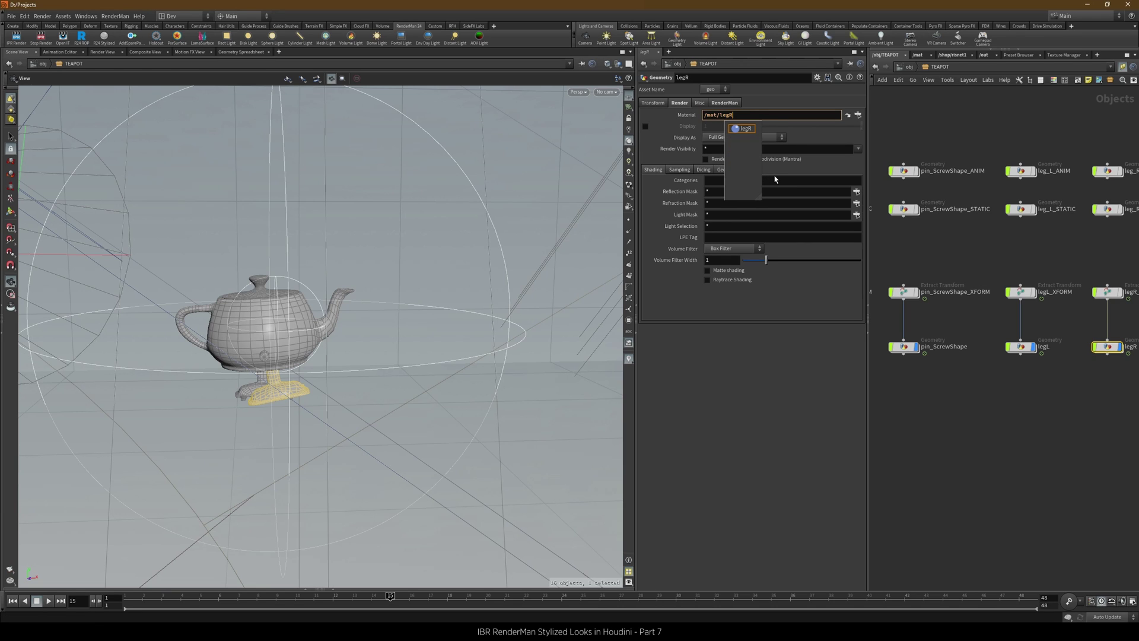
key("Return")
left_click(1005, 453)
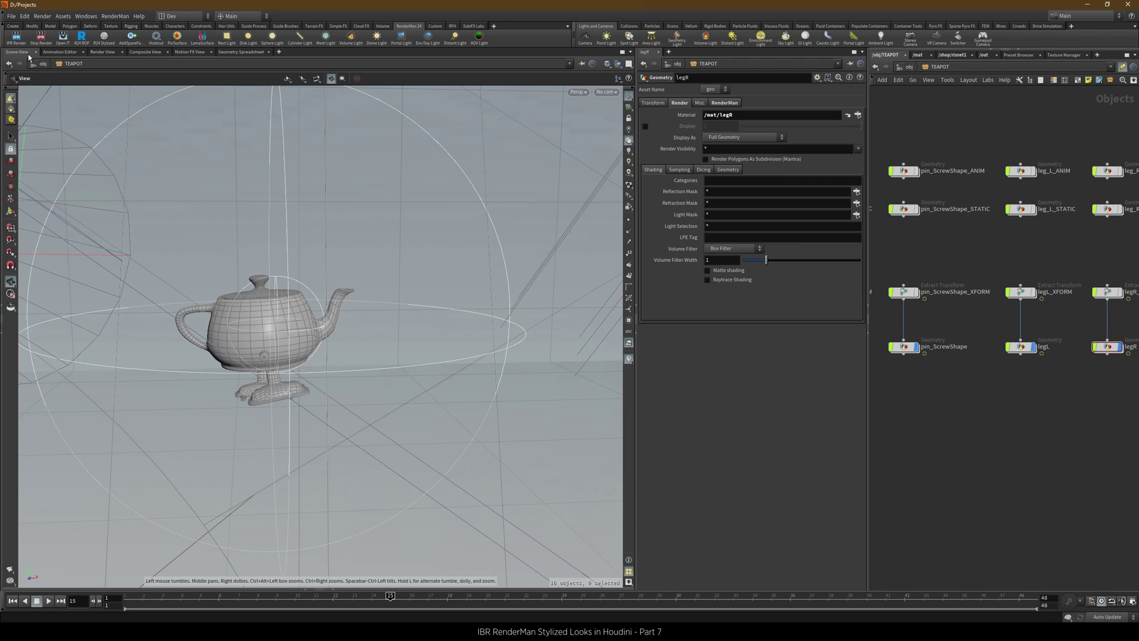
Switch to the render viewer and compare the new ris_2_7 render's albedo channel with its beauty image.
key("alt+Tab")
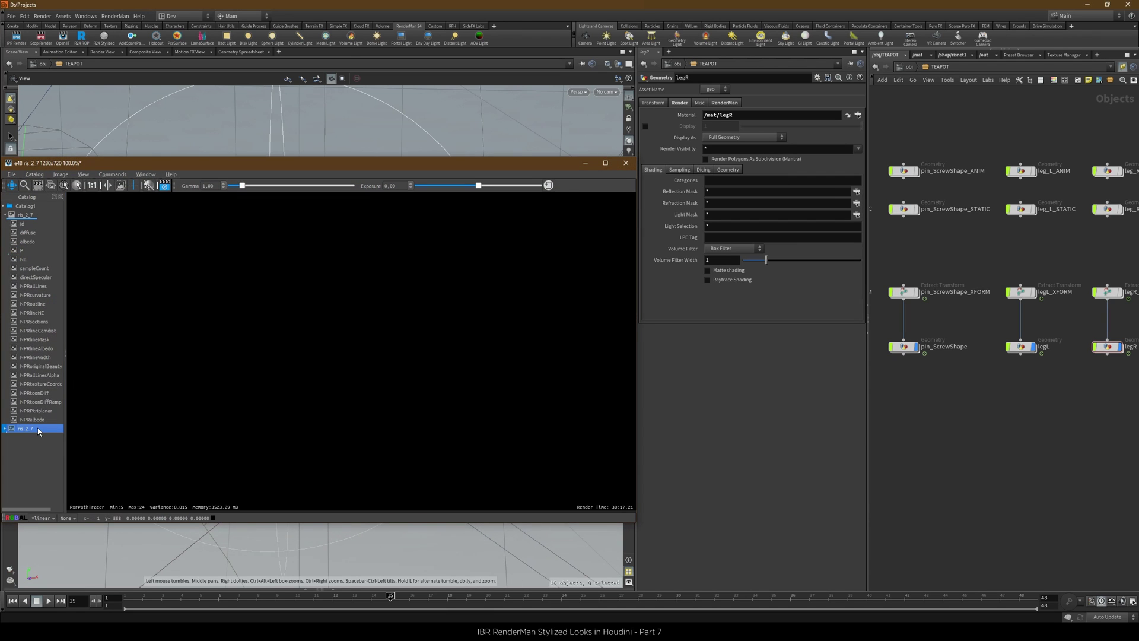
double_click(33, 431)
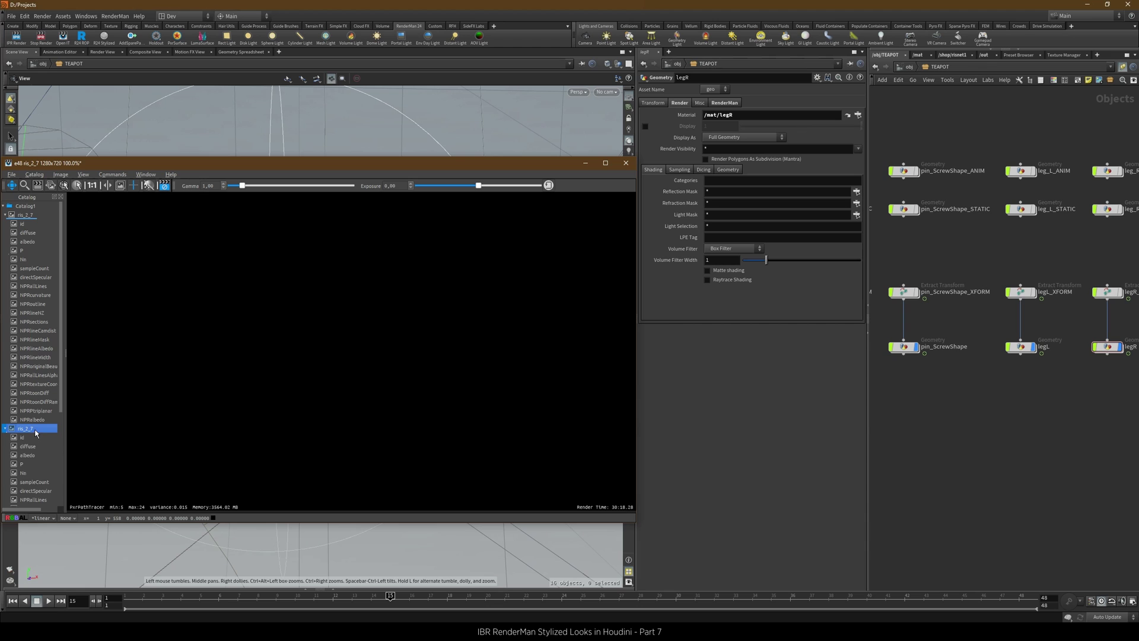
left_click(4, 215)
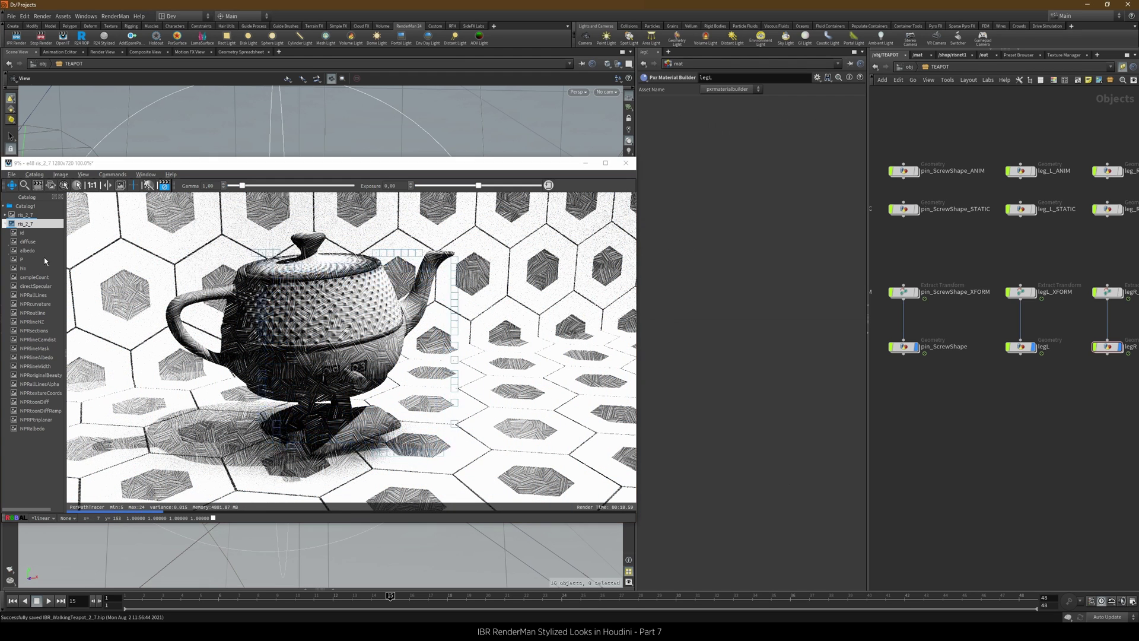
left_click(39, 251)
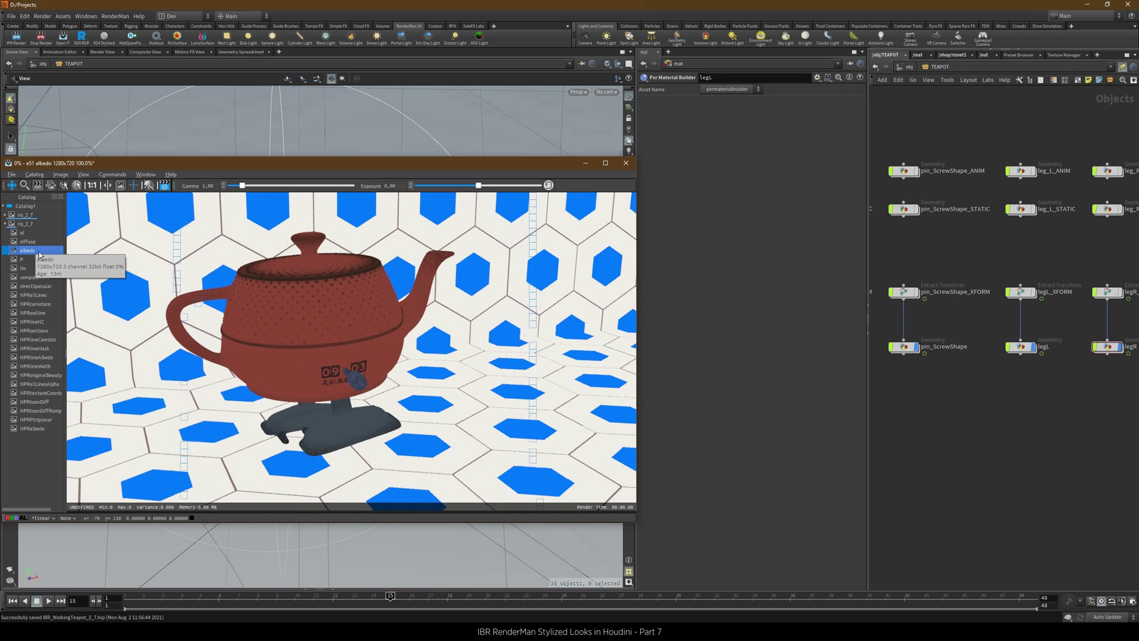
left_click(29, 225)
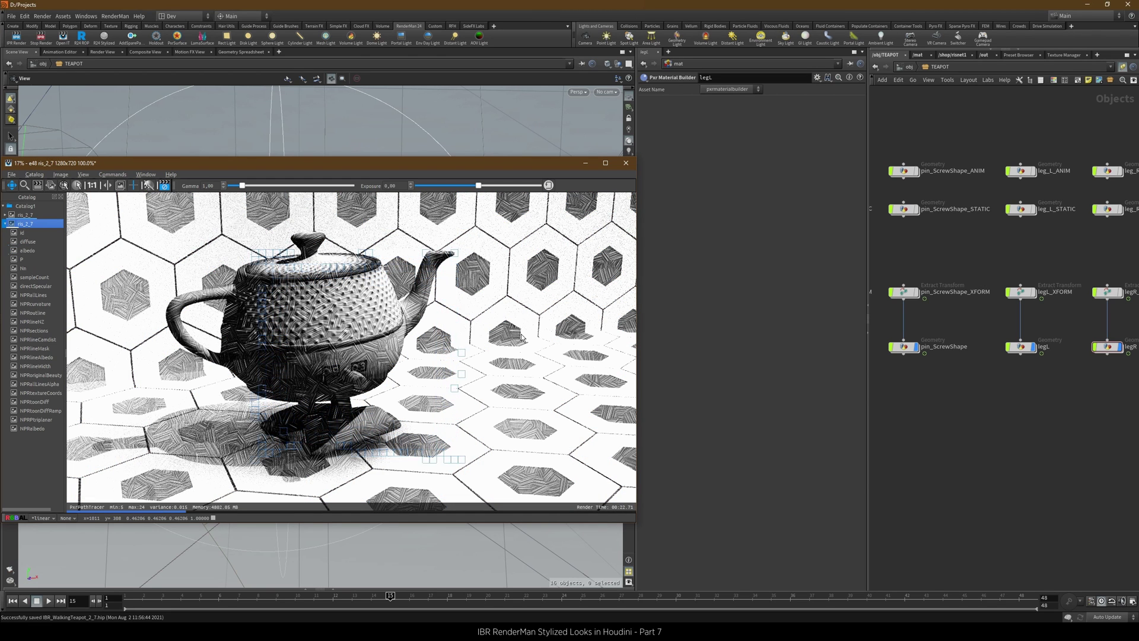
Add a PxrPrimvar node to the legL material network and place it beside pxrstylizedcontrol1.
left_click(918, 54)
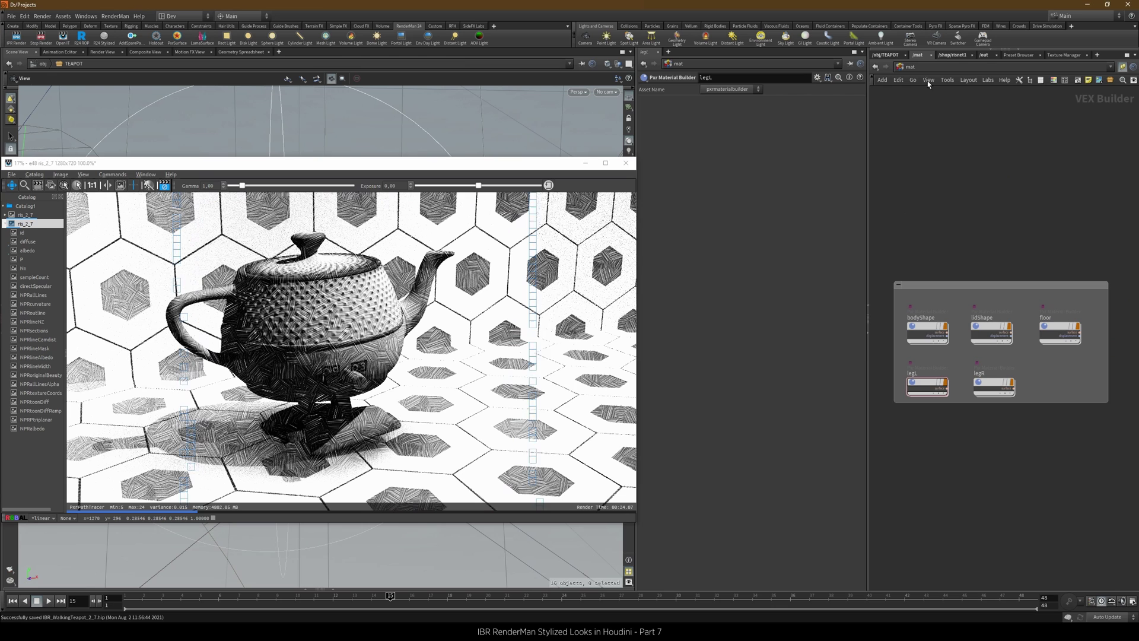
double_click(929, 384)
key("Tab")
type("prim")
key("Return")
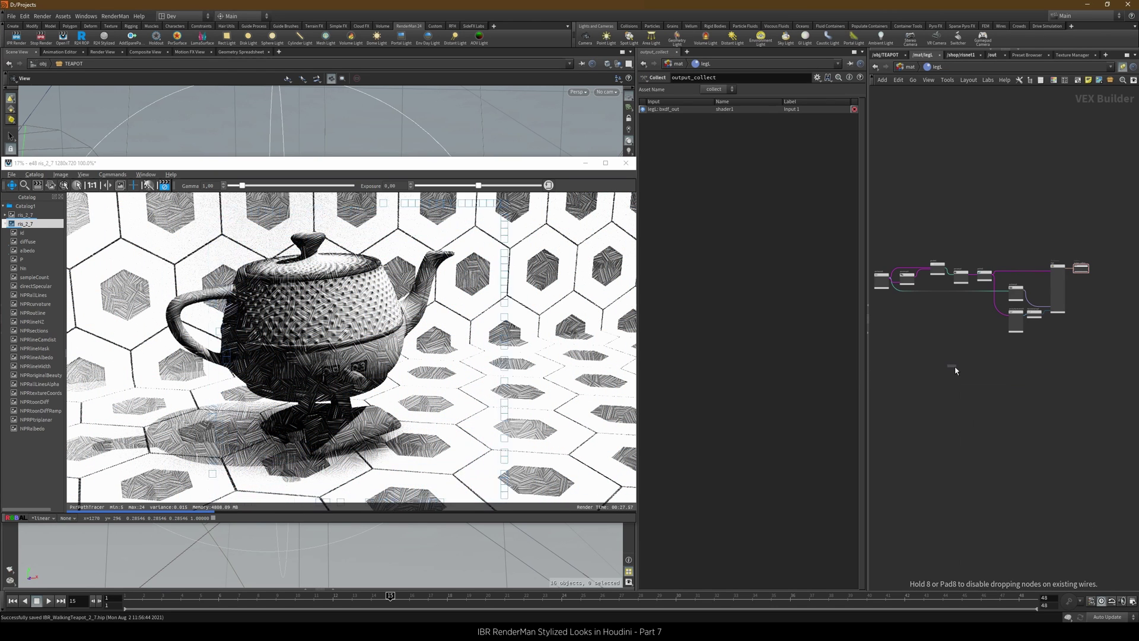
left_click(982, 309)
scroll(949, 305, "up", 5)
left_click_drag(911, 299, 917, 347)
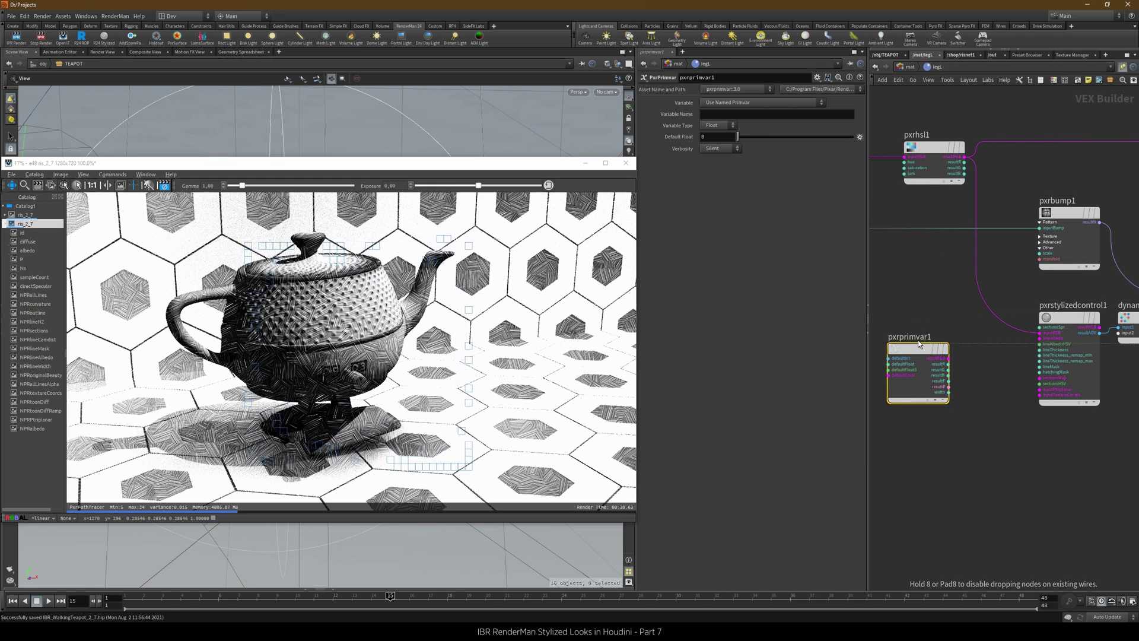
Set the pxrprimvar1 variable to Shading position (P) and its variable type to Point.
left_click(736, 102)
left_click(729, 121)
left_click(718, 125)
left_click(723, 166)
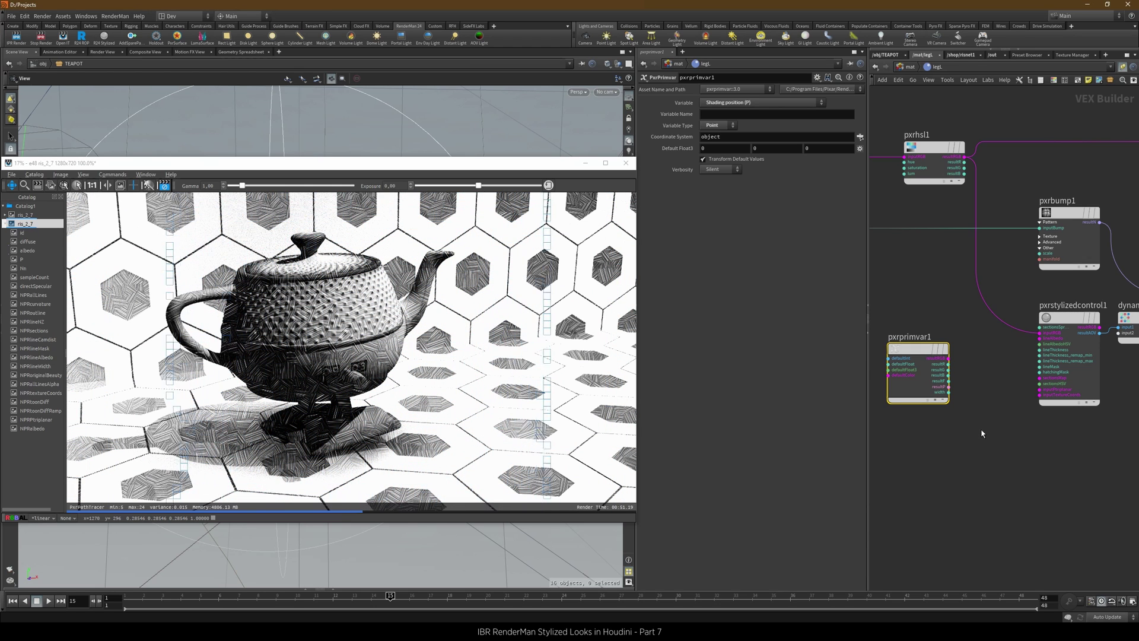
middle_click_drag(1025, 467, 997, 466)
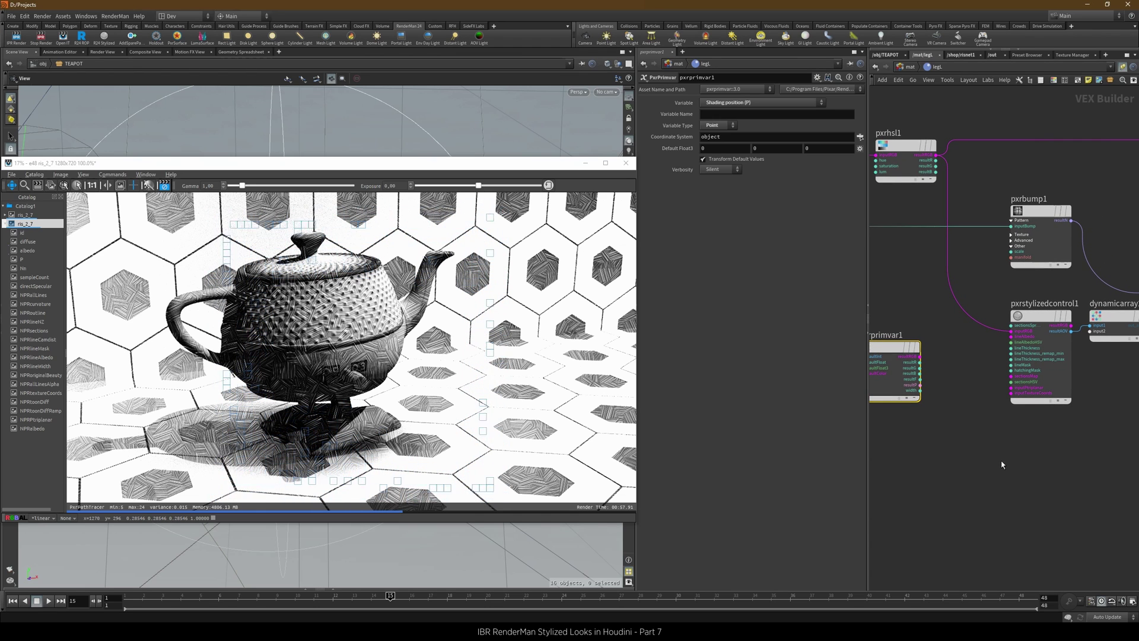
Display the NPRPtriplanar channel in the render viewer and connect pxrprimvar1's resultP output to the legL stylized control's inputPtriplanar.
left_click(36, 419)
left_click(932, 380)
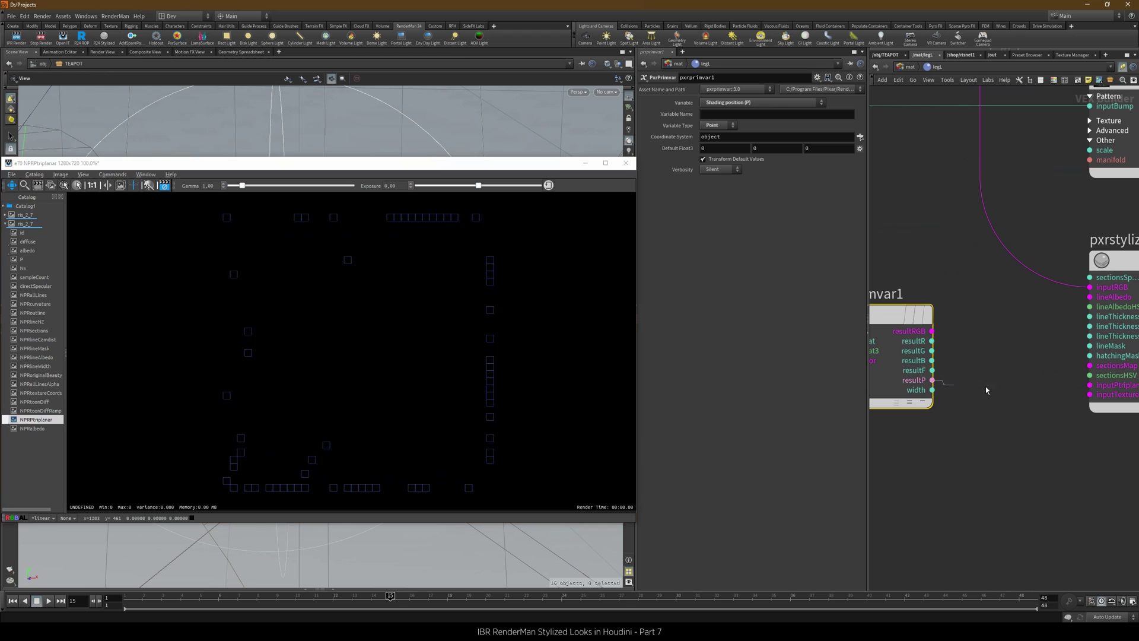
middle_click_drag(1024, 380, 884, 376)
left_click(950, 381)
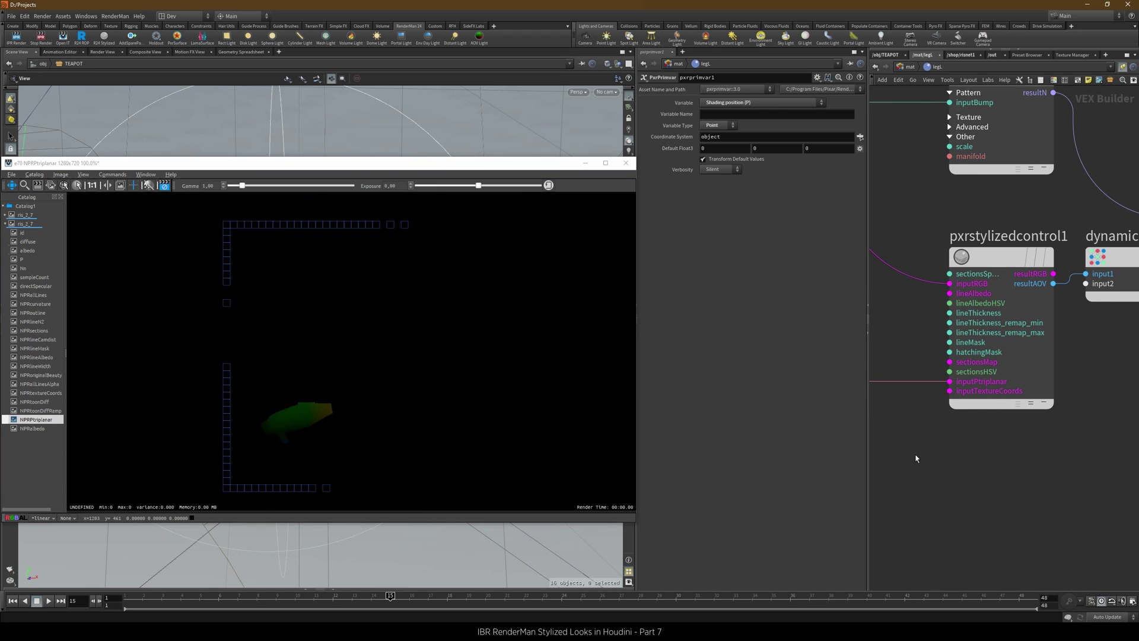
Copy pxrprimvar1 into the legR material network and connect its resultP to pxrstylizedcontrol's inputPtriplanar.
middle_click_drag(915, 455, 1006, 454)
scroll(1006, 454, "down", 3)
middle_click_drag(941, 480, 1002, 479)
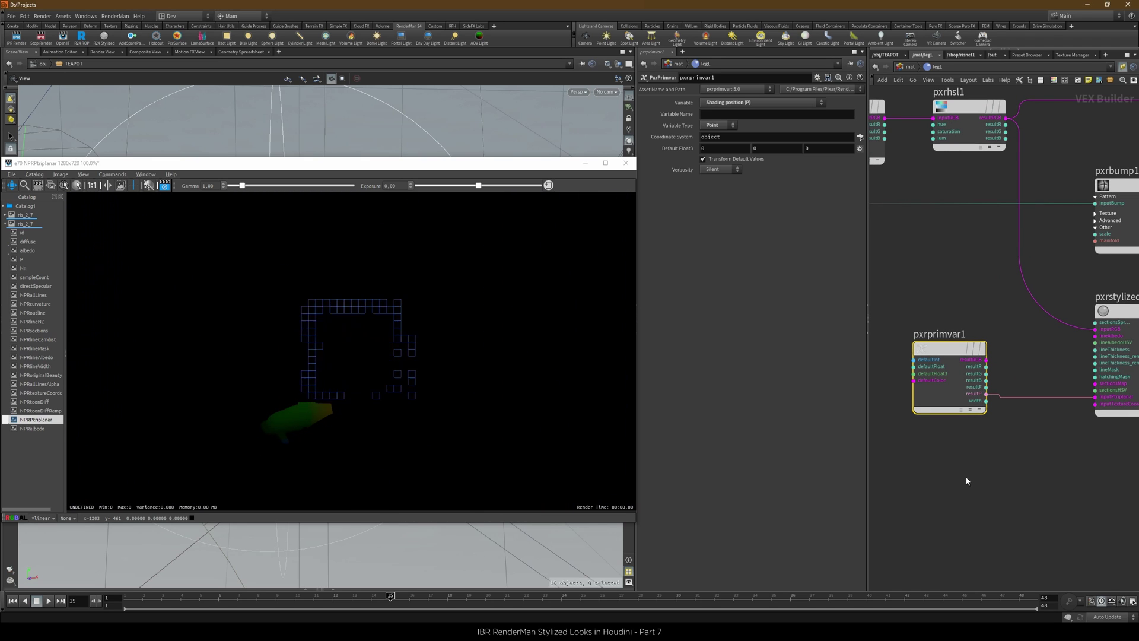
left_click_drag(882, 485, 982, 318)
key("ctrl+c")
left_click(908, 66)
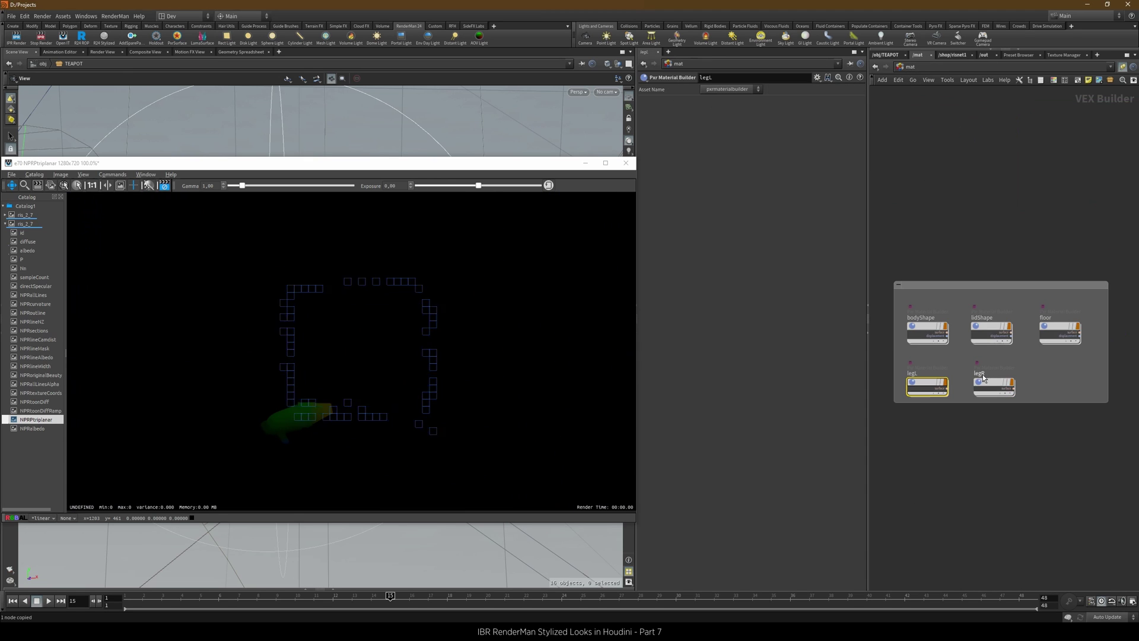
double_click(983, 382)
scroll(1001, 377, "up", 4)
middle_click_drag(1001, 378, 921, 377)
key("ctrl+v")
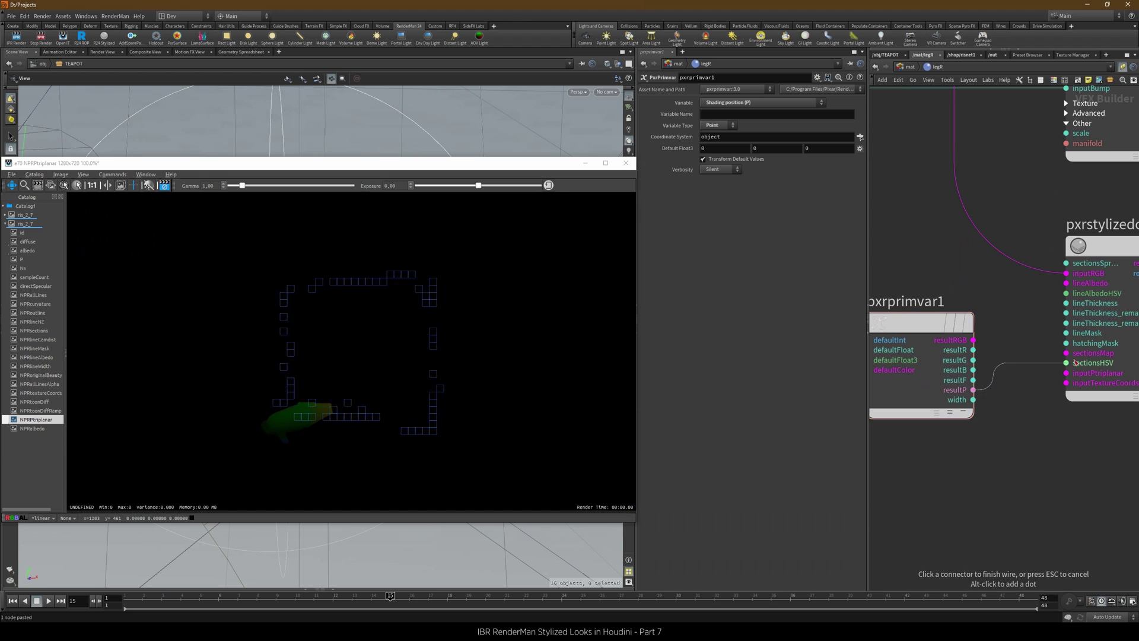
key("u")
Paste the PxrPrimvar node into the bodyShape material and connect its resultP to the stylized control's inputPtriplanar.
double_click(929, 331)
scroll(986, 437, "up", 8)
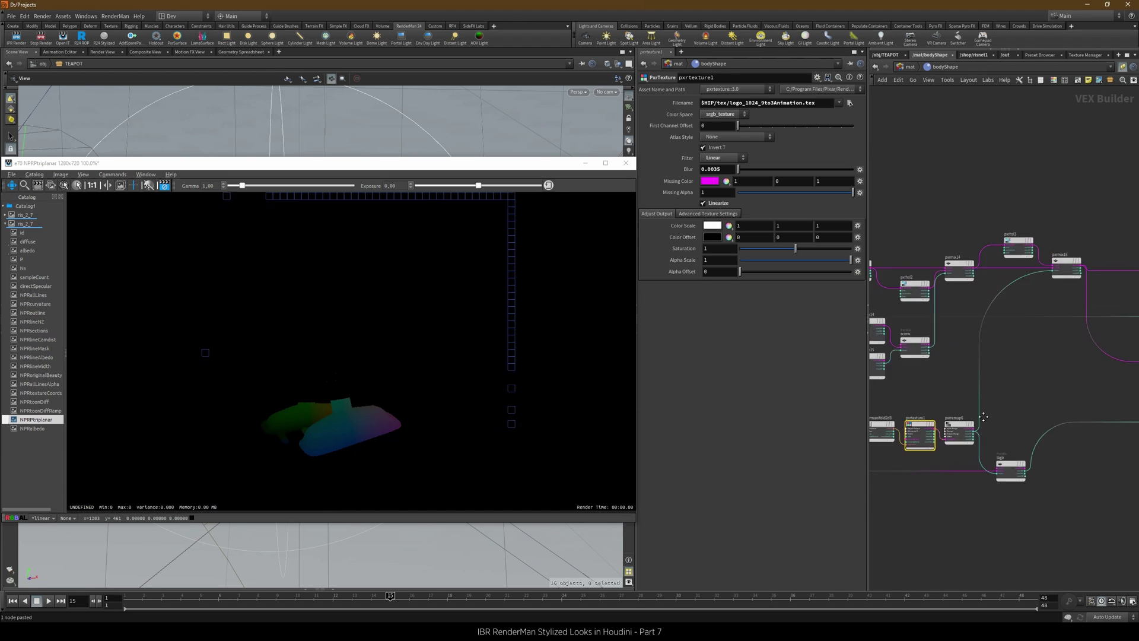
key("u")
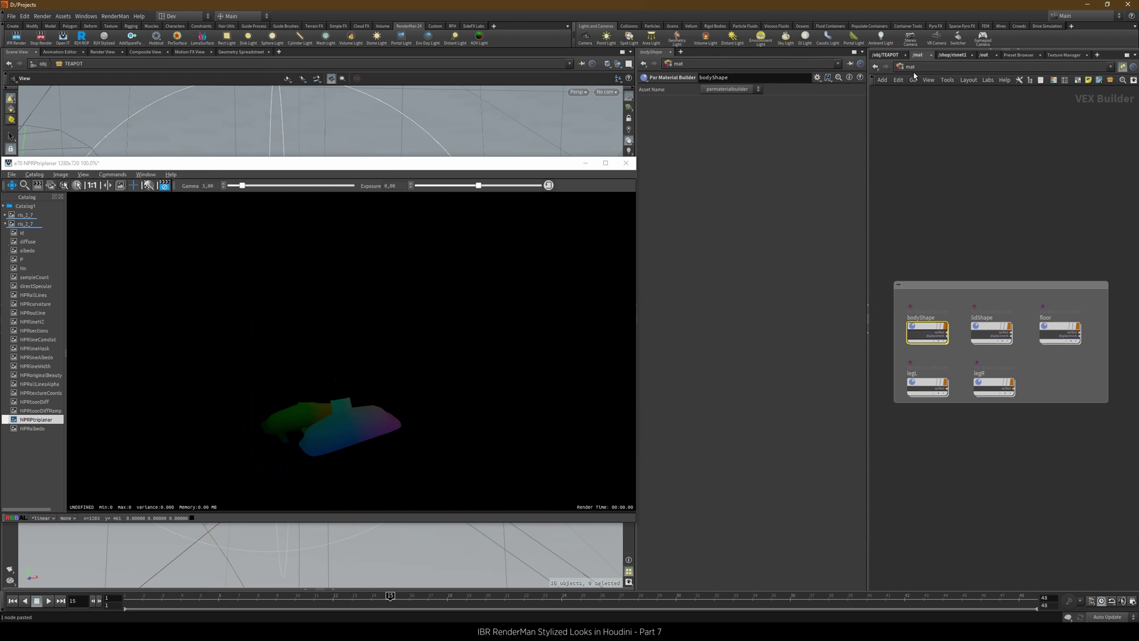
Paste the PxrPrimvar node into the lidShape material and connect its resultP to the stylized control's inputPtriplanar.
double_click(982, 323)
scroll(1041, 299, "up", 8)
key("ctrl+v")
scroll(1015, 401, "up", 3)
left_click(1001, 402)
left_click(908, 69)
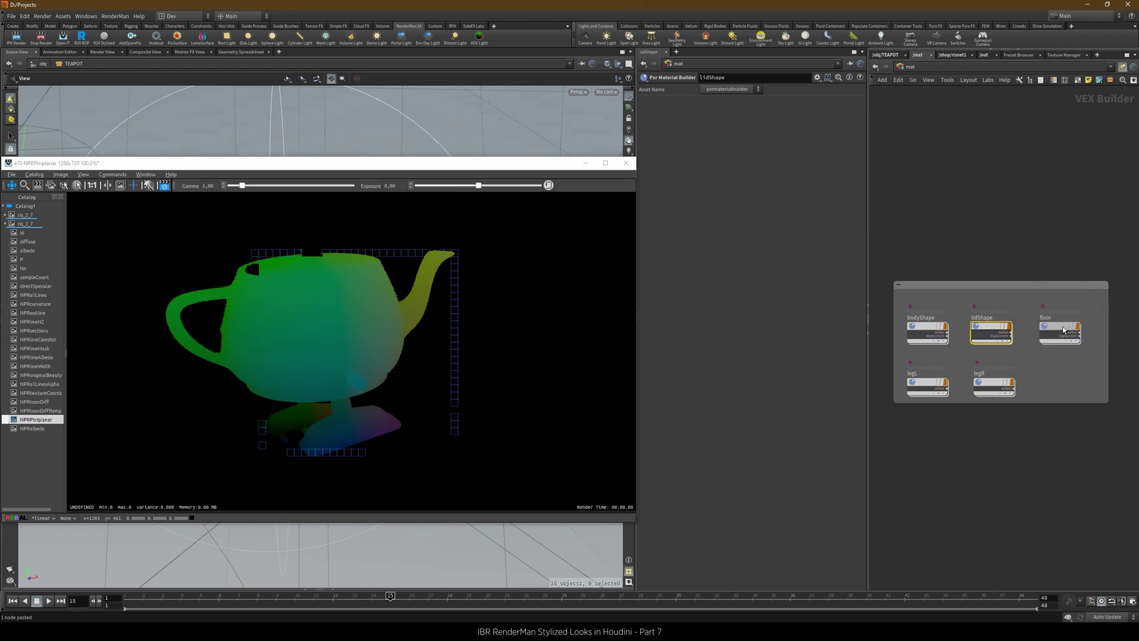
Paste the PxrPrimvar node into the floor material and connect its resultP to the stylized control's inputPtriplanar.
double_click(1063, 331)
scroll(1060, 350, "up", 5)
key("ctrl+v")
scroll(1011, 378, "up", 4)
left_click(1035, 402)
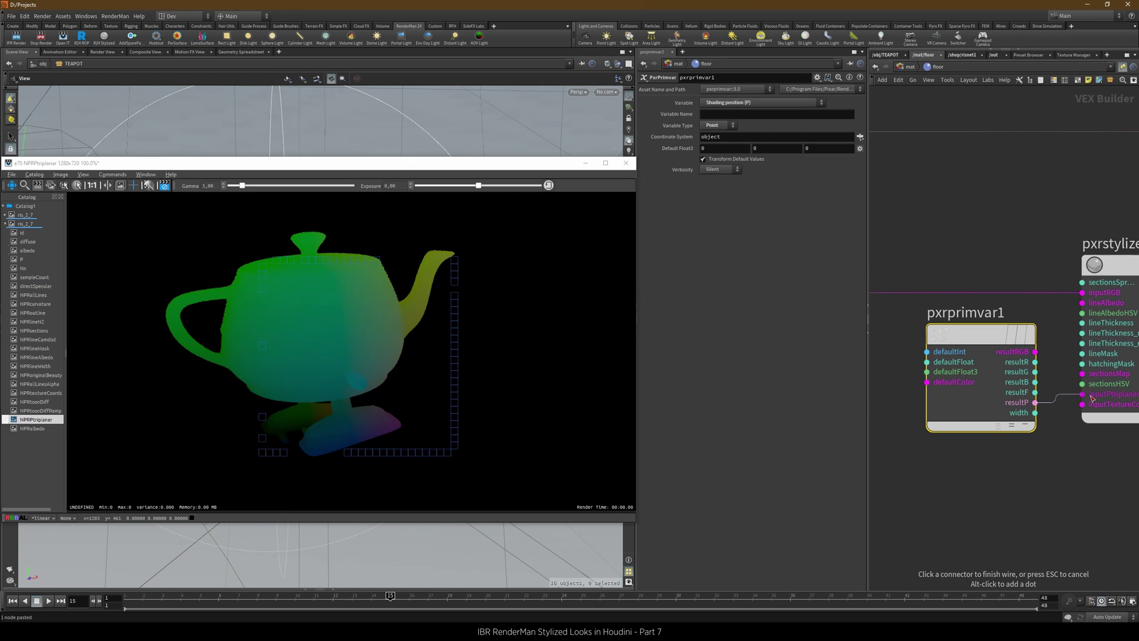
Set the floor material's pxrprimvar1 coordinate system to world.
type("wo")
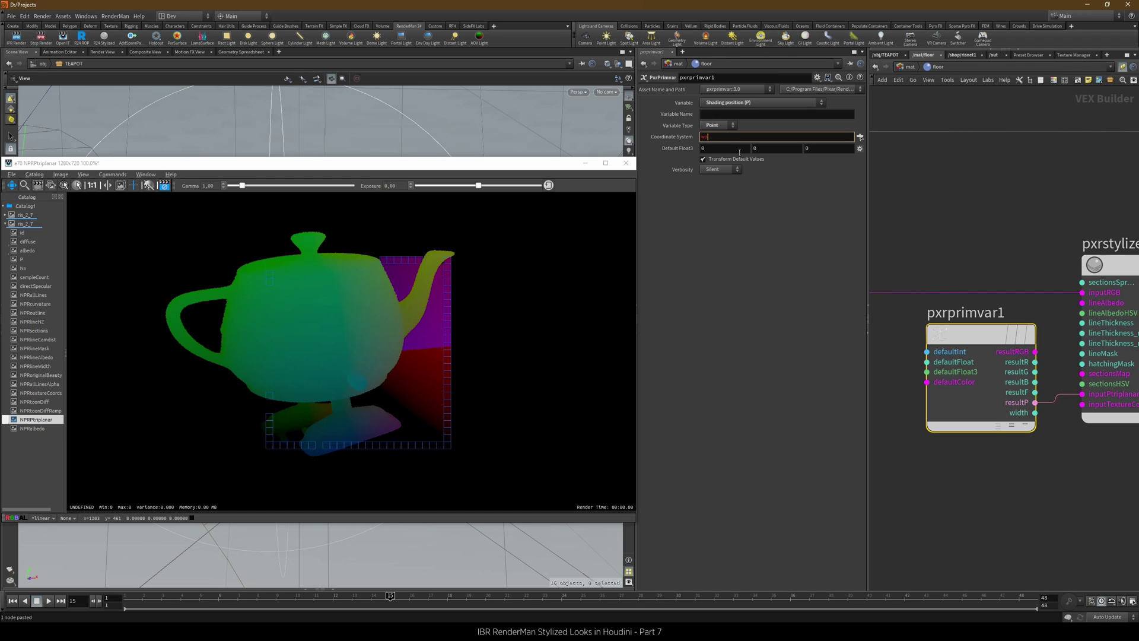
type("rld")
key("Return")
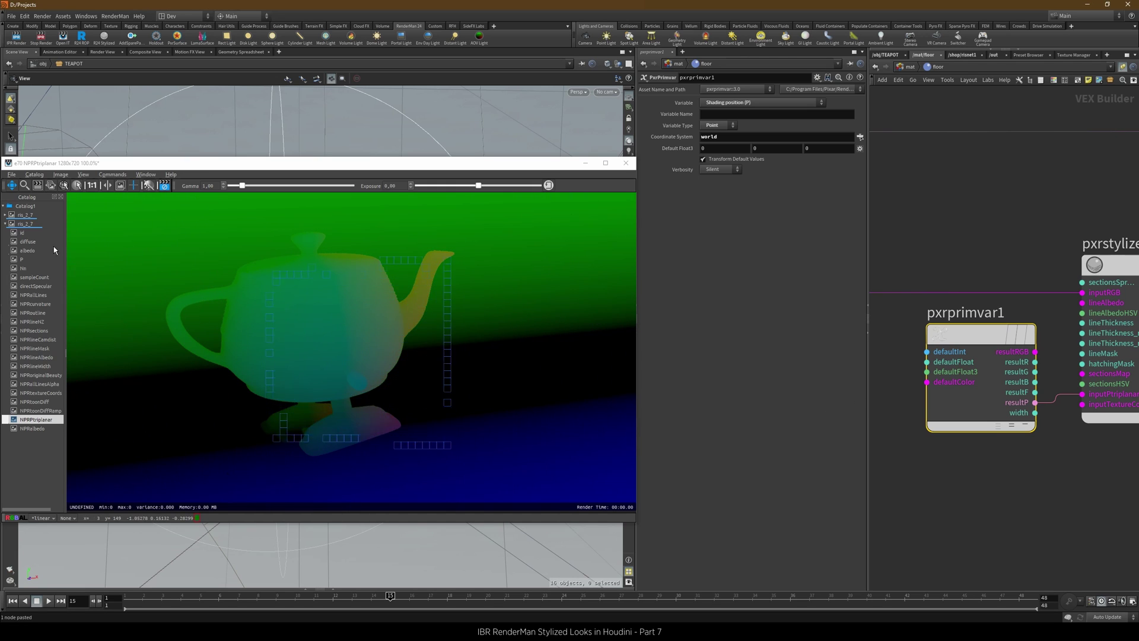
Display the ris_2_7 beauty image in the render viewer and set the hatching display filter's projection to Triplanar.
left_click(26, 223)
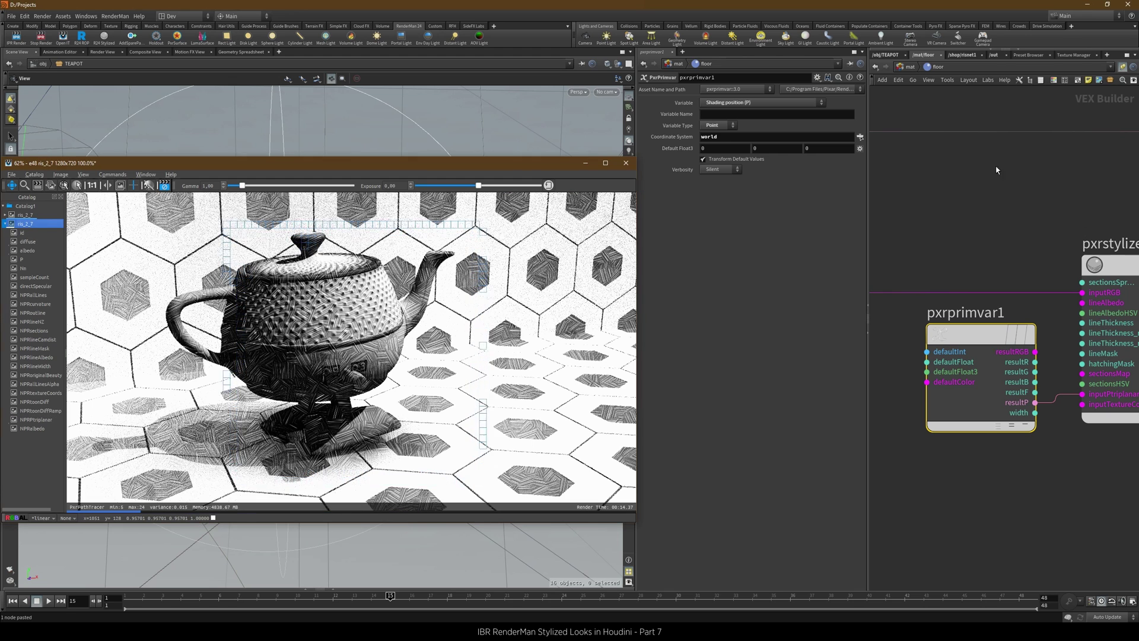
left_click(962, 55)
left_click(996, 409)
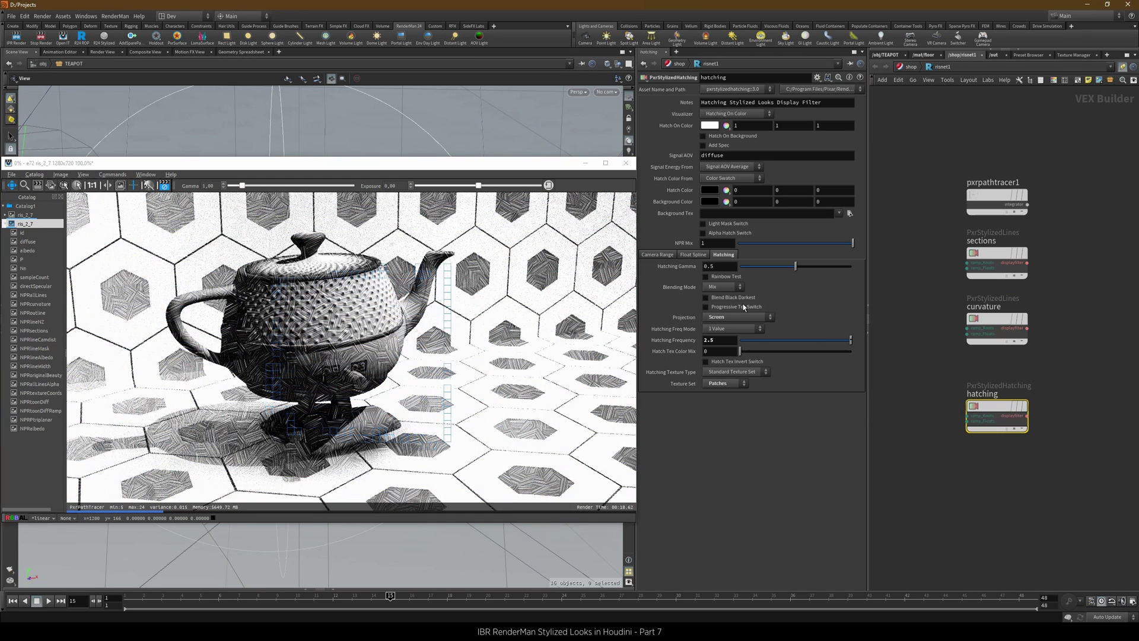
left_click(724, 319)
left_click(723, 333)
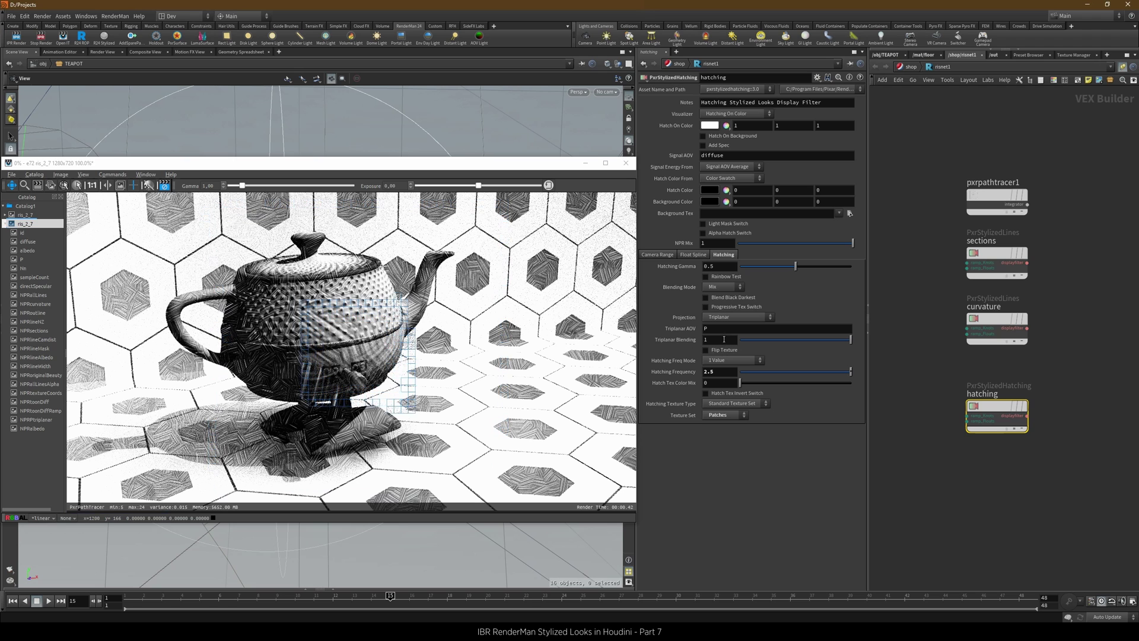
Set the hatching filter's Triplanar AOV to NPRPtriplanar.
type("NPRP")
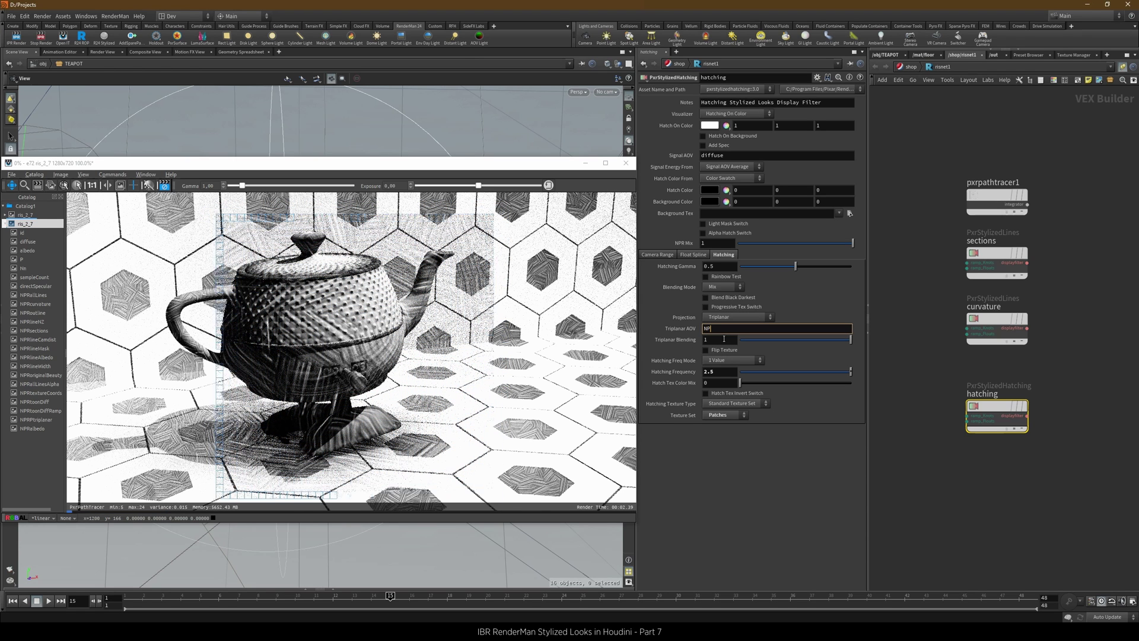
type("tripl")
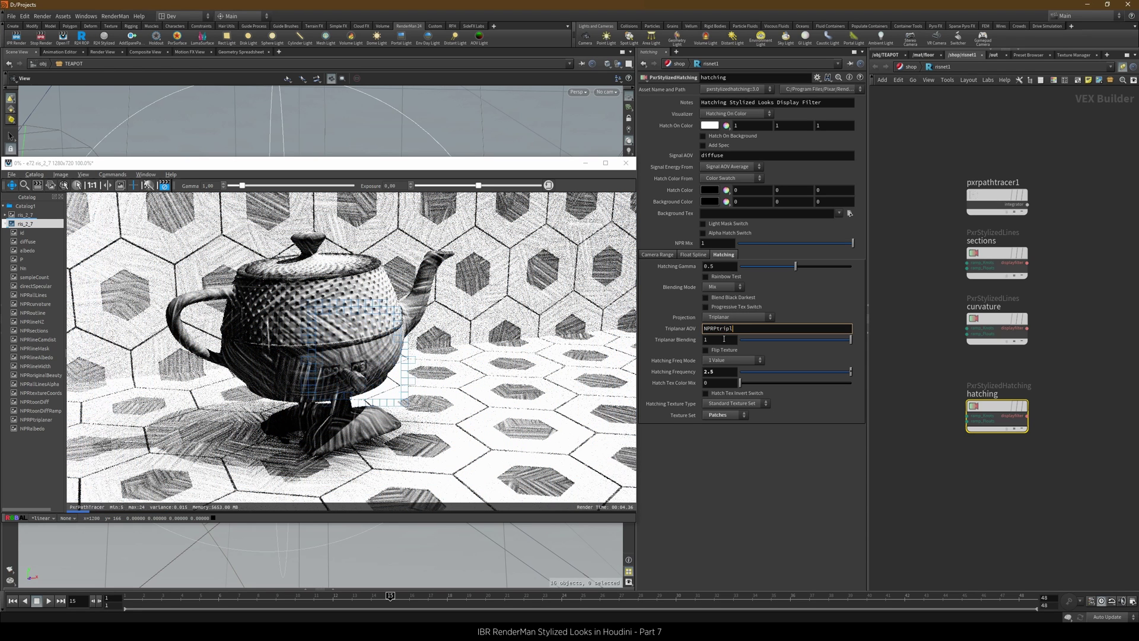
type("anar")
key("Return")
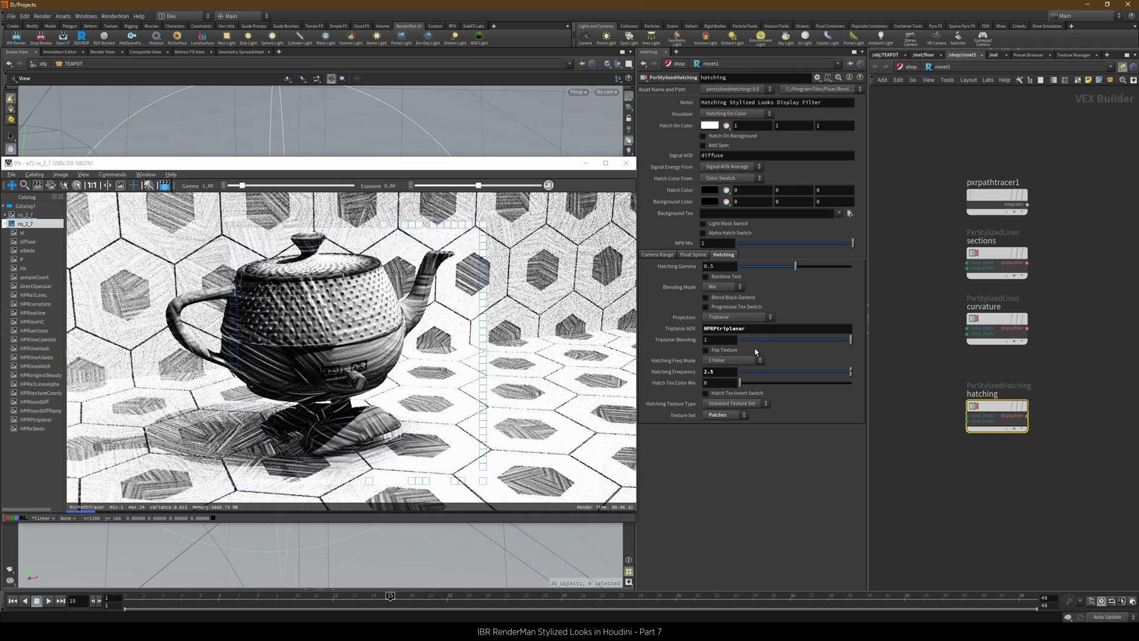
Set the hatching filter's Triplanar Blending to 0 and its Hatching Frequency to 8.5.
left_click_drag(756, 340, 689, 354)
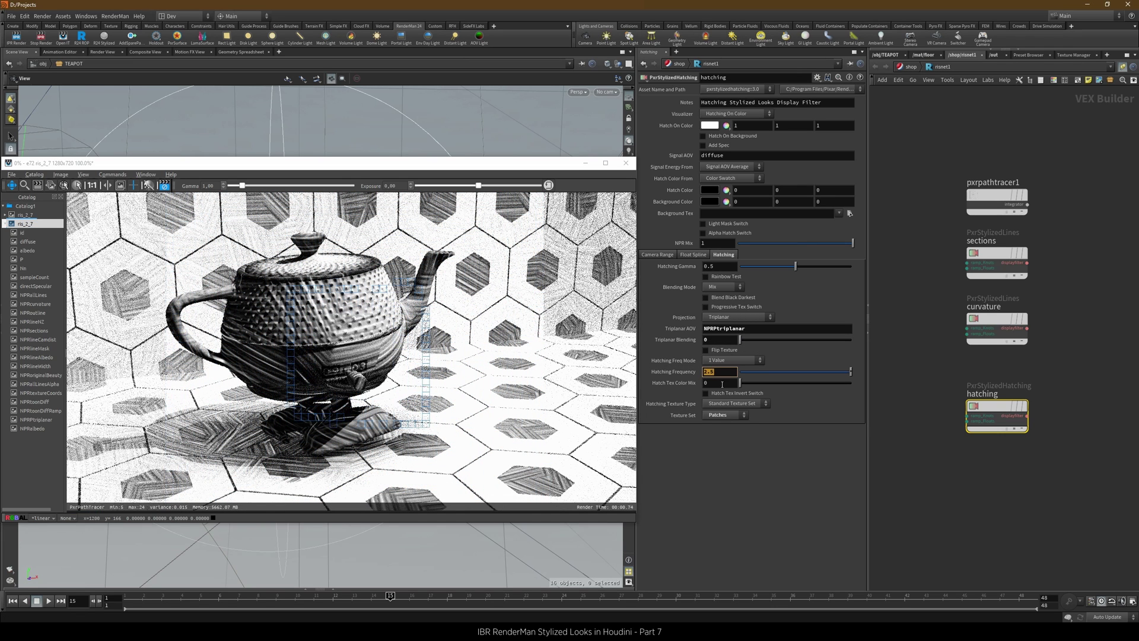
type("8.5")
key("Return")
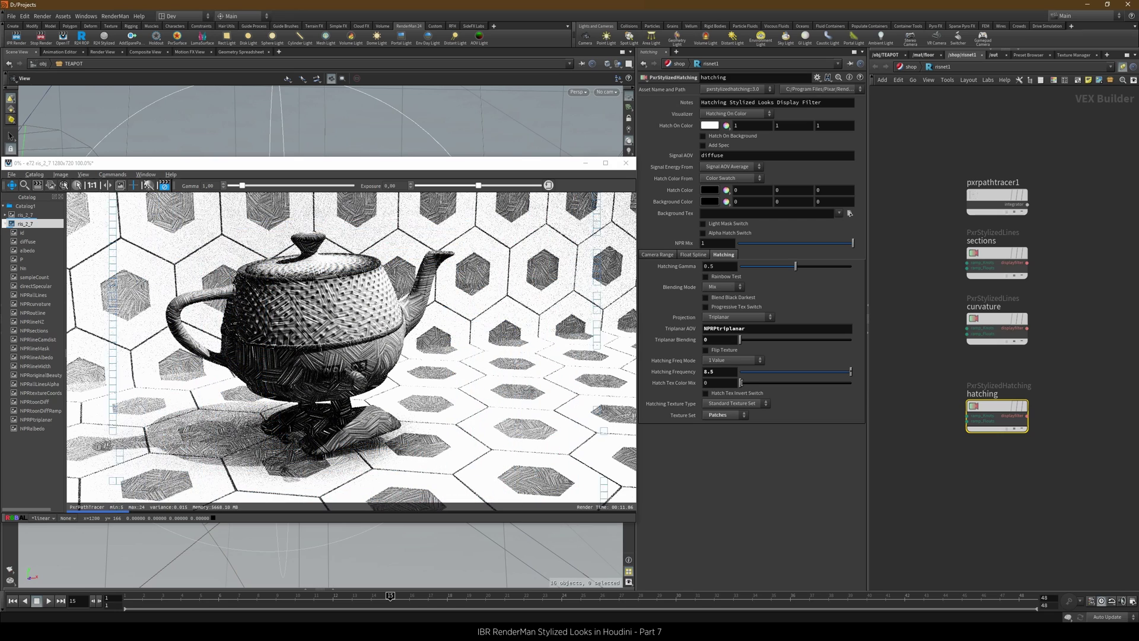
Switch to the djv player and examine the rendered walking teapot sequence at frame 15.
mouse_move(686, 630)
left_click(720, 596)
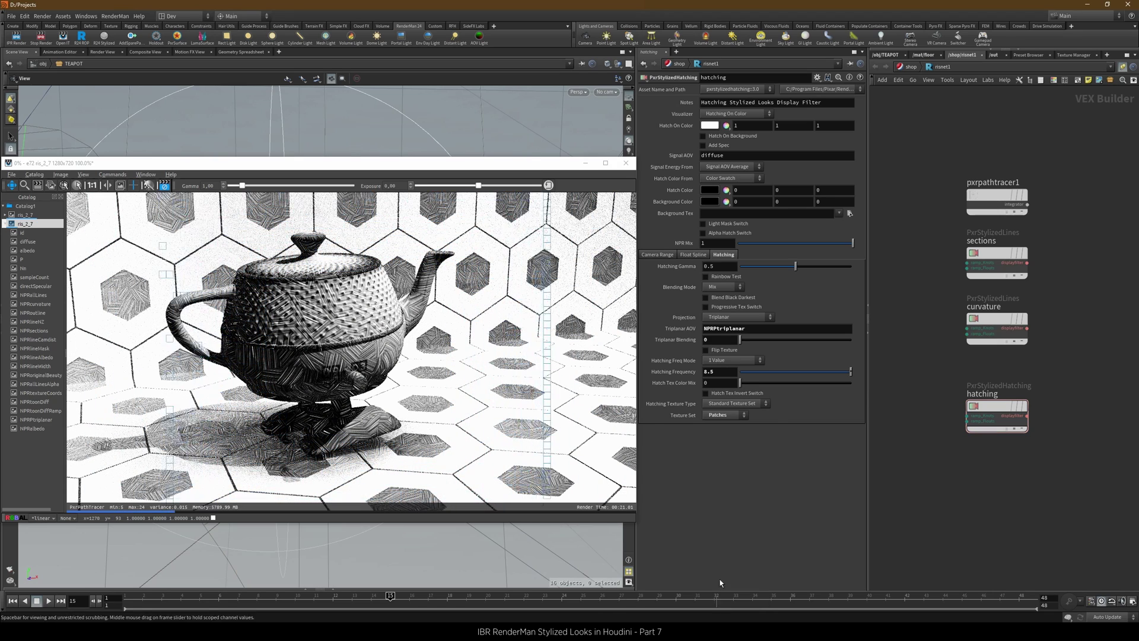
mouse_move(281, 524)
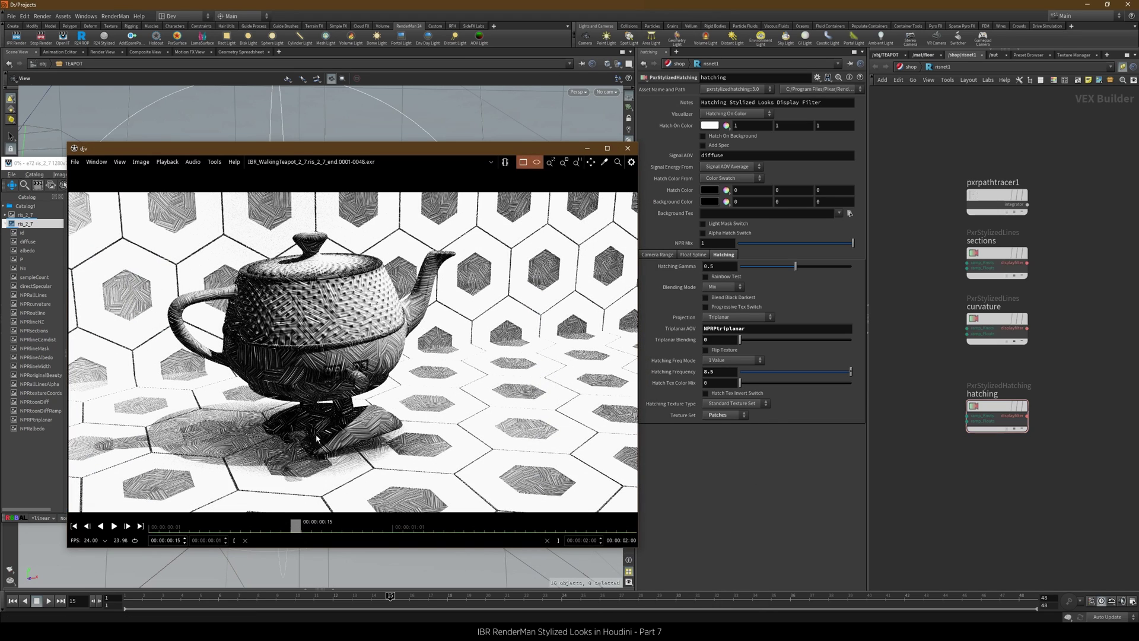